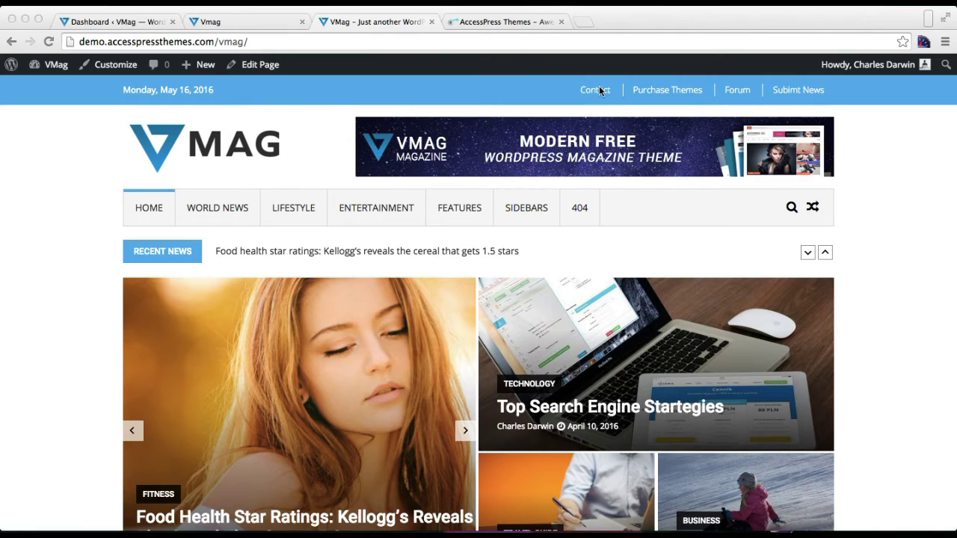
# - From the WordPress dashboard, open the Appearance > Menus page in a new tab
pyautogui.scroll(-20, 898, 271)
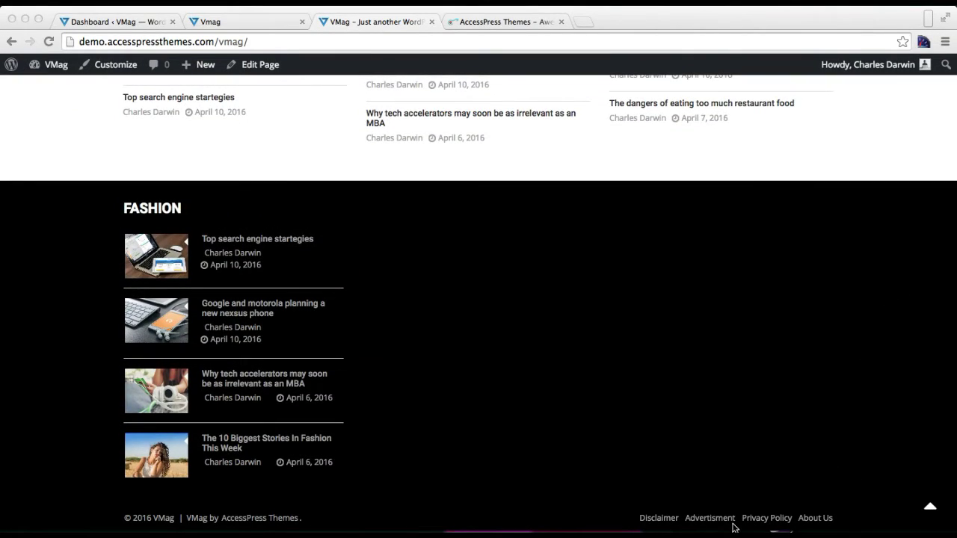
pyautogui.scroll(15, 797, 421)
pyautogui.scroll(10, 797, 421)
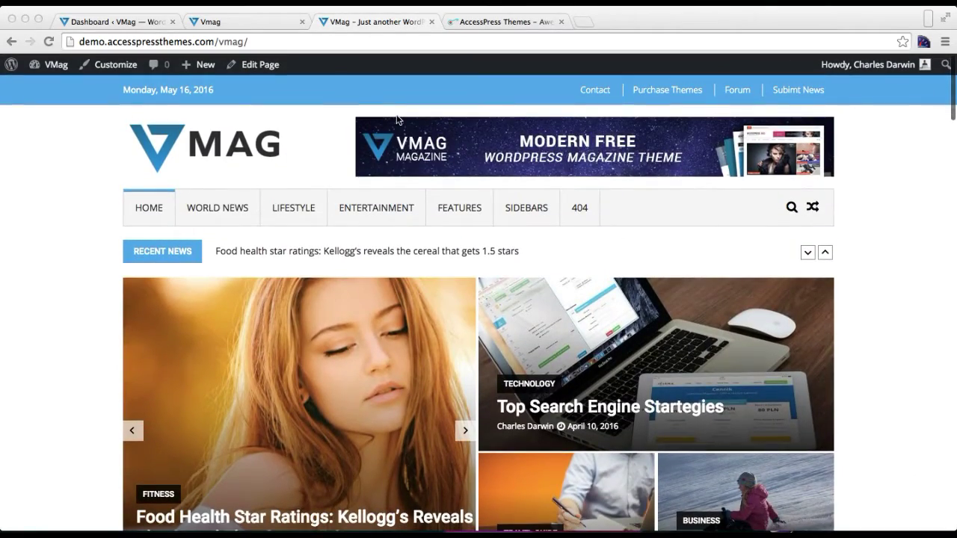
pyautogui.click(148, 25)
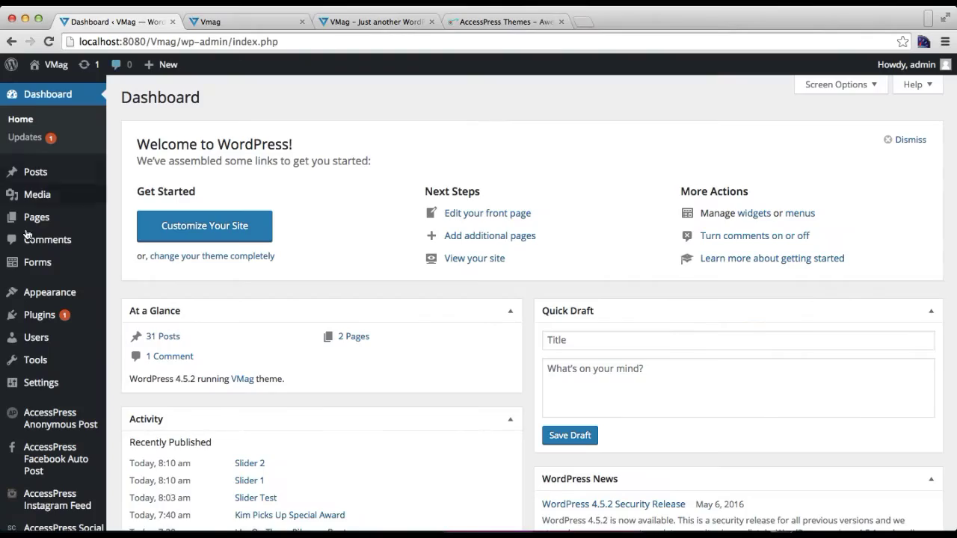
pyautogui.moveTo(42, 294)
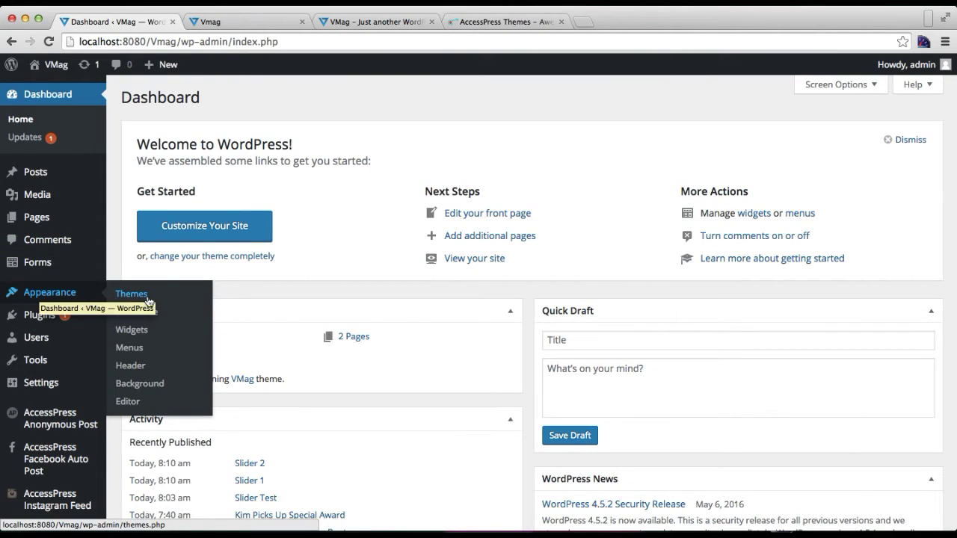
pyautogui.rightClick(134, 347)
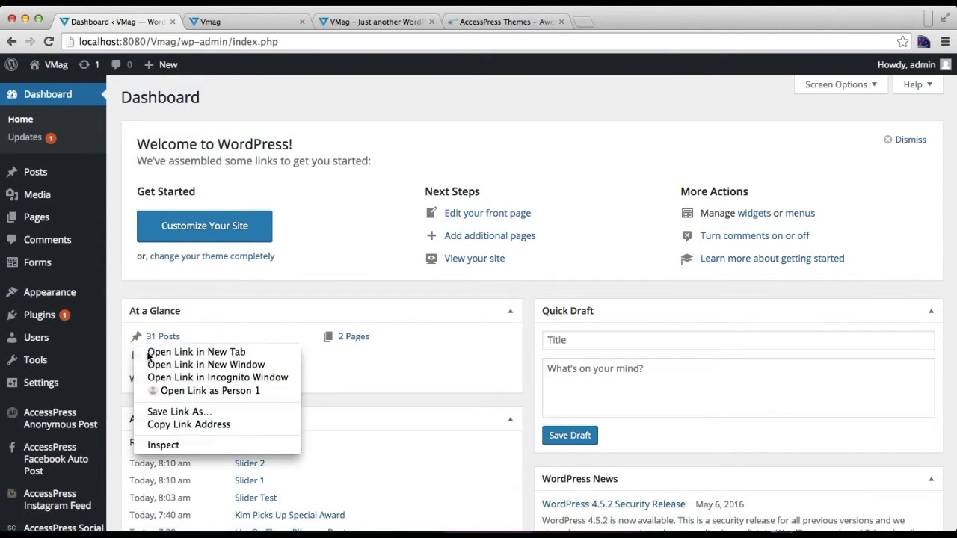
pyautogui.click(148, 354)
pyautogui.click(261, 22)
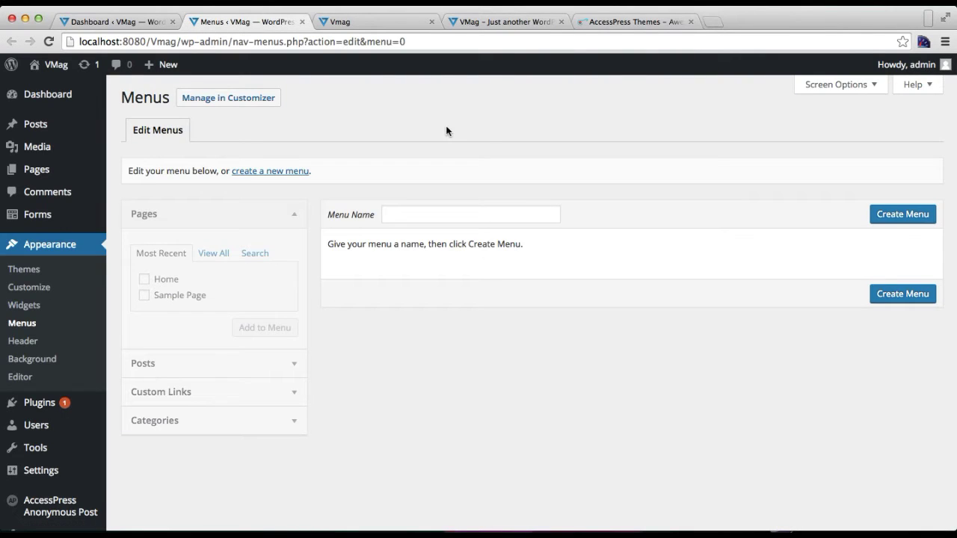
# - Create a new menu named 'Primary Menu'
pyautogui.click(433, 217)
pyautogui.write('Prima')
pyautogui.press('Down')
pyautogui.press('Return')
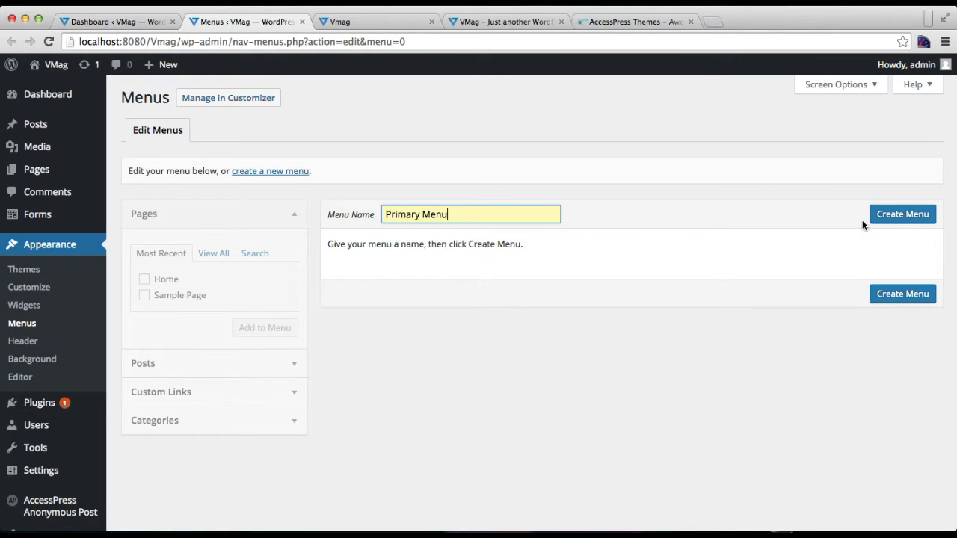
pyautogui.click(885, 222)
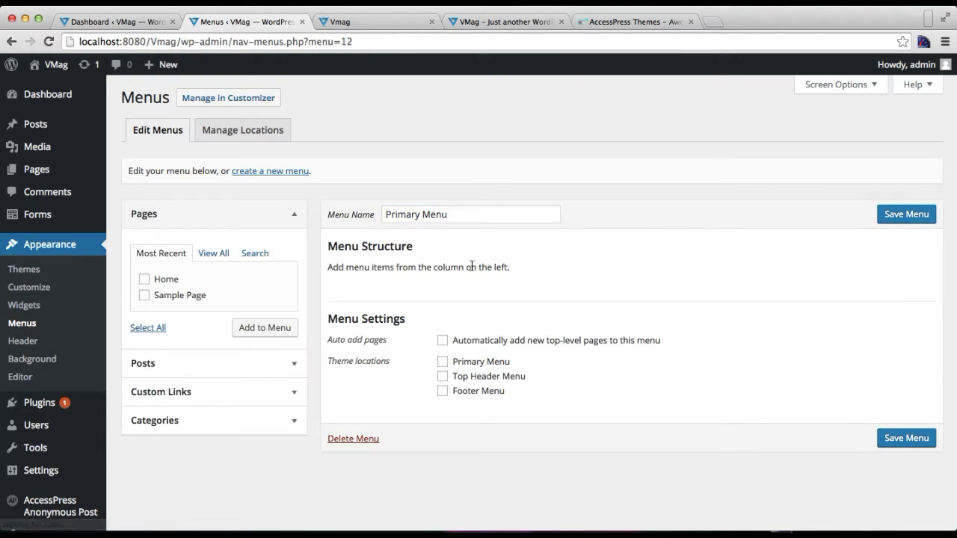
# - Add the Home page to Primary Menu
pyautogui.scroll(-4, 250, 275)
pyautogui.scroll(3, 249, 276)
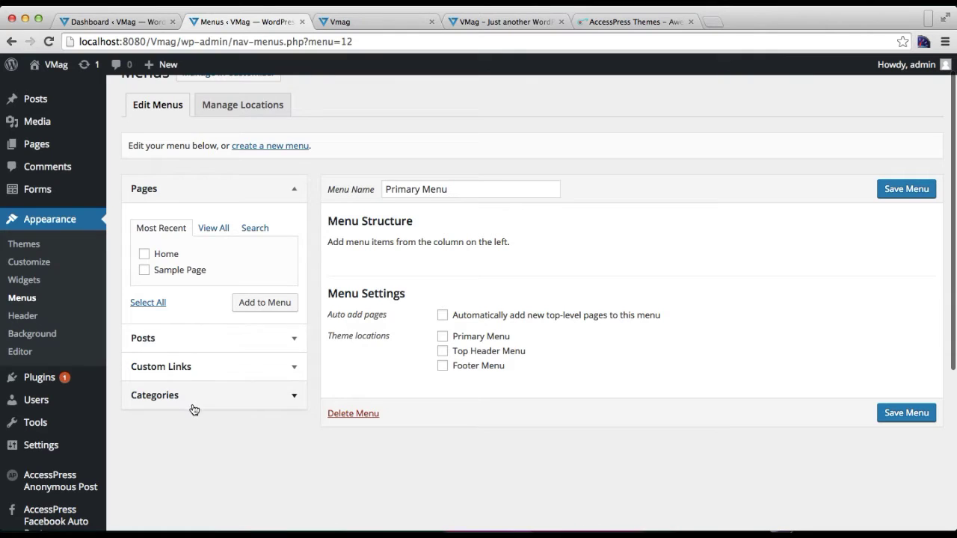
pyautogui.click(143, 259)
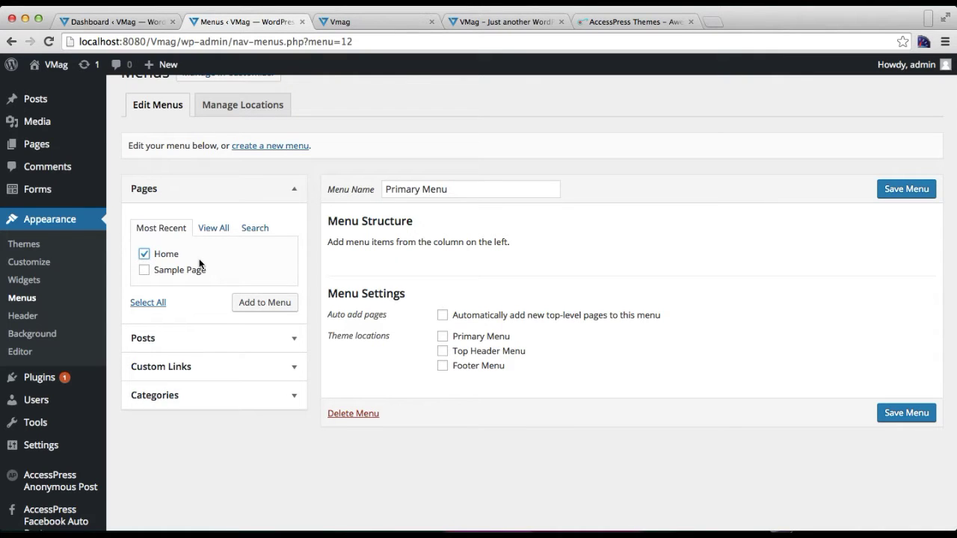
pyautogui.click(255, 308)
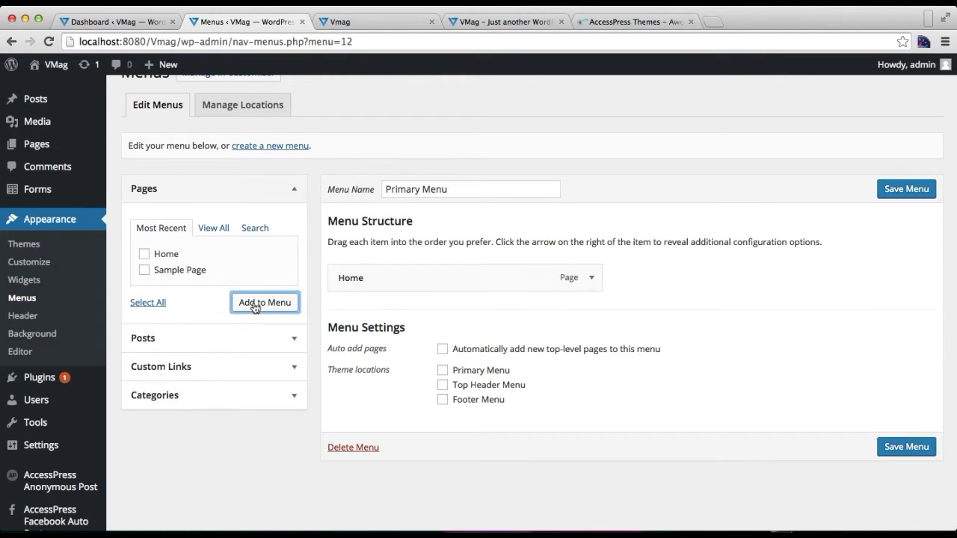
# - Add the Sports, Fashion, Technology, Latest Happenings and News categories to the menu
pyautogui.scroll(-1, 243, 344)
pyautogui.click(195, 361)
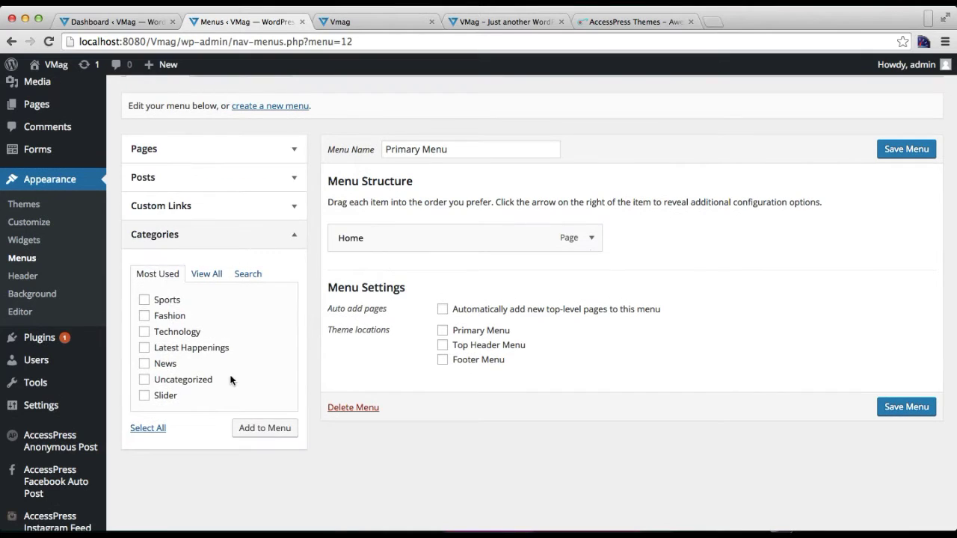
pyautogui.click(145, 317)
pyautogui.click(145, 332)
pyautogui.click(146, 364)
pyautogui.click(145, 347)
pyautogui.click(246, 429)
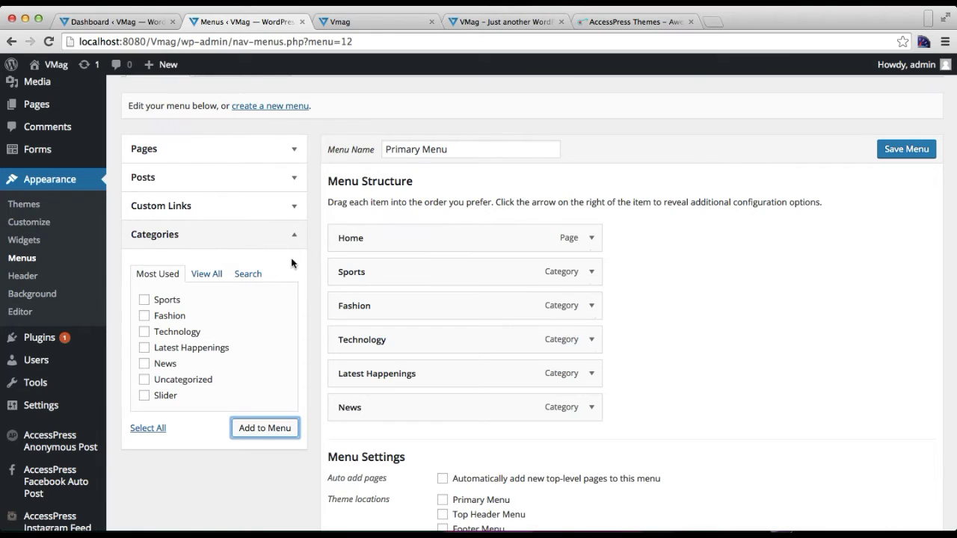
pyautogui.click(243, 213)
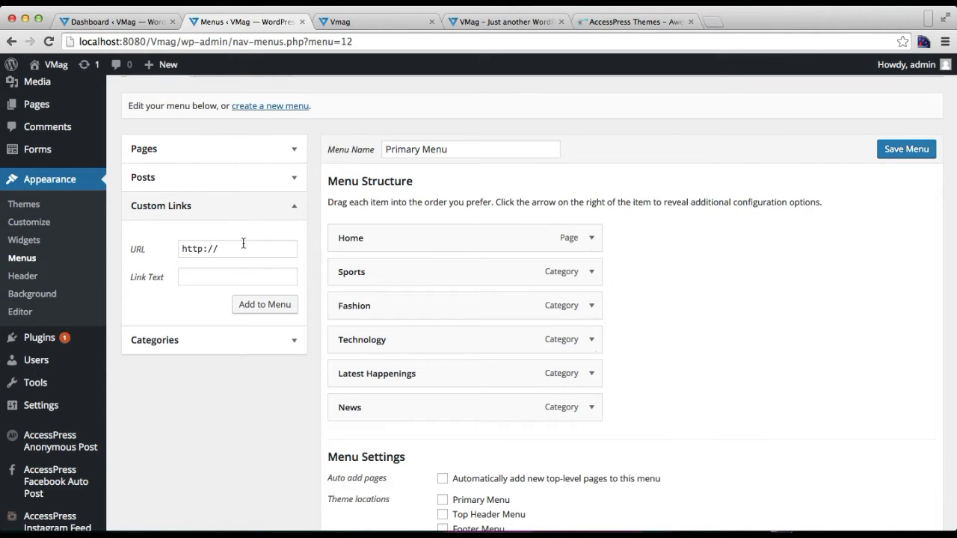
pyautogui.click(603, 23)
pyautogui.click(422, 42)
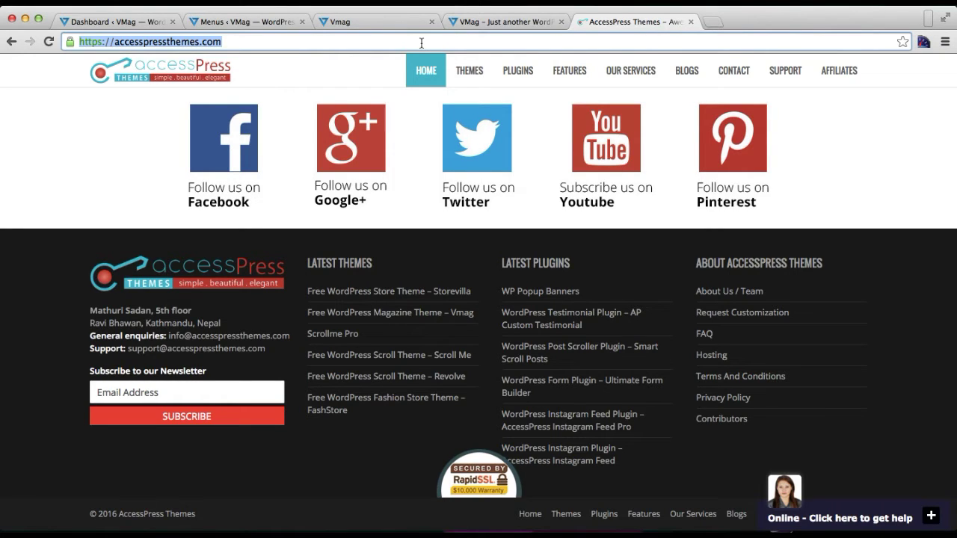
pyautogui.click(212, 24)
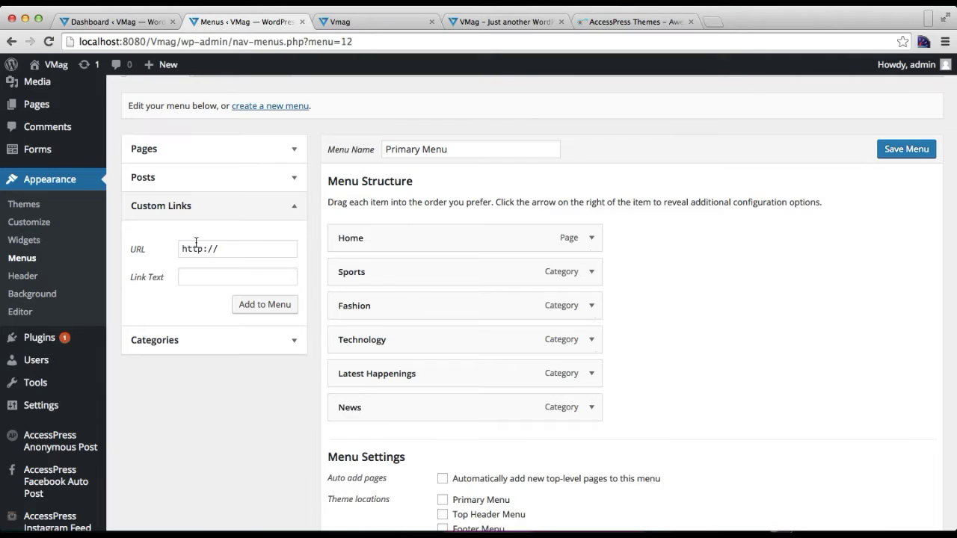
pyautogui.click(225, 248)
pyautogui.press('super+v')
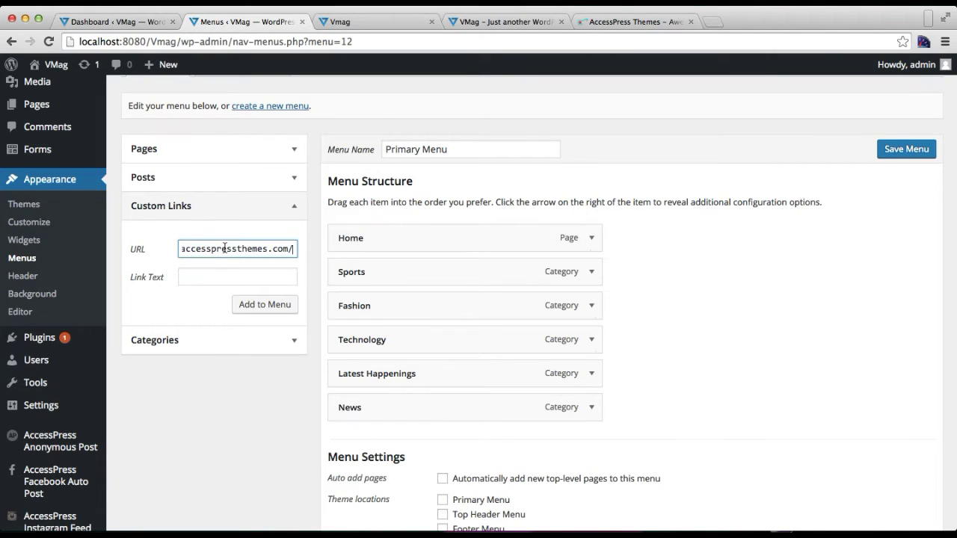
pyautogui.click(235, 280)
pyautogui.write('But Themes')
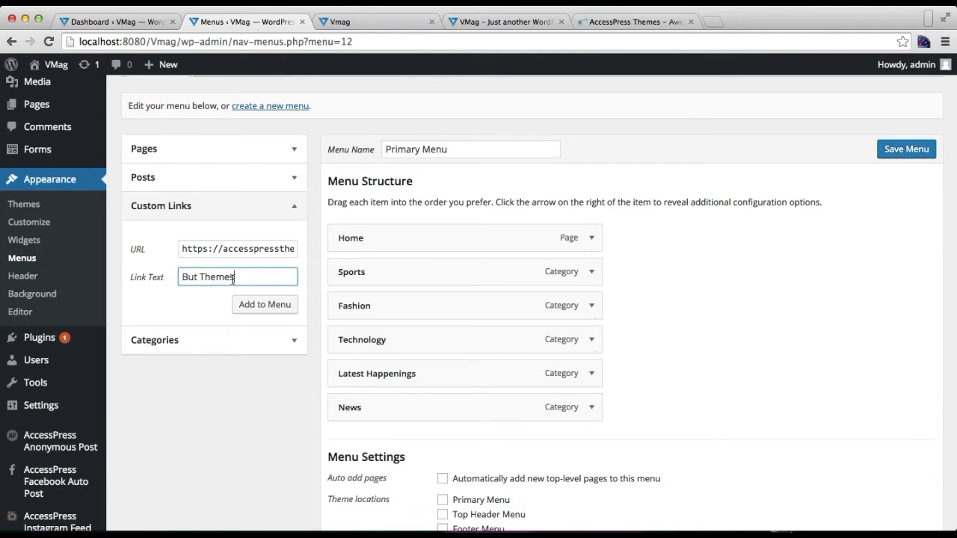
pyautogui.click(252, 307)
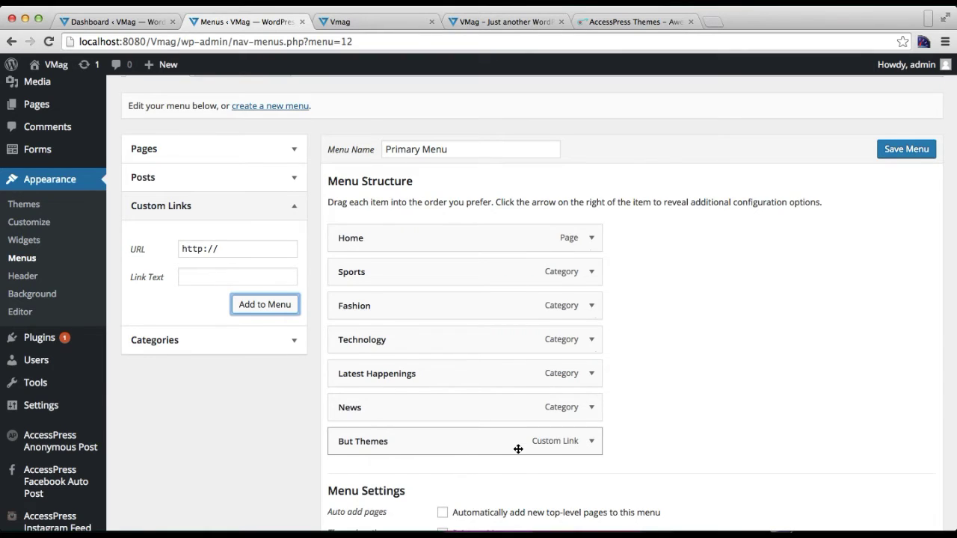
# - Correct the new item's navigation label from 'But Themes' to 'Buy Themes'
pyautogui.scroll(-3, 518, 448)
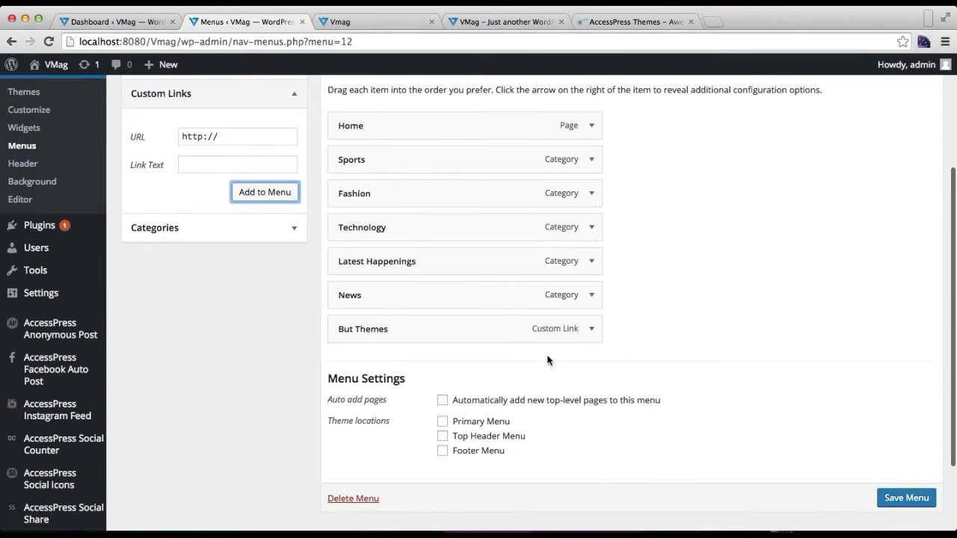
pyautogui.click(590, 329)
pyautogui.scroll(-1, 446, 397)
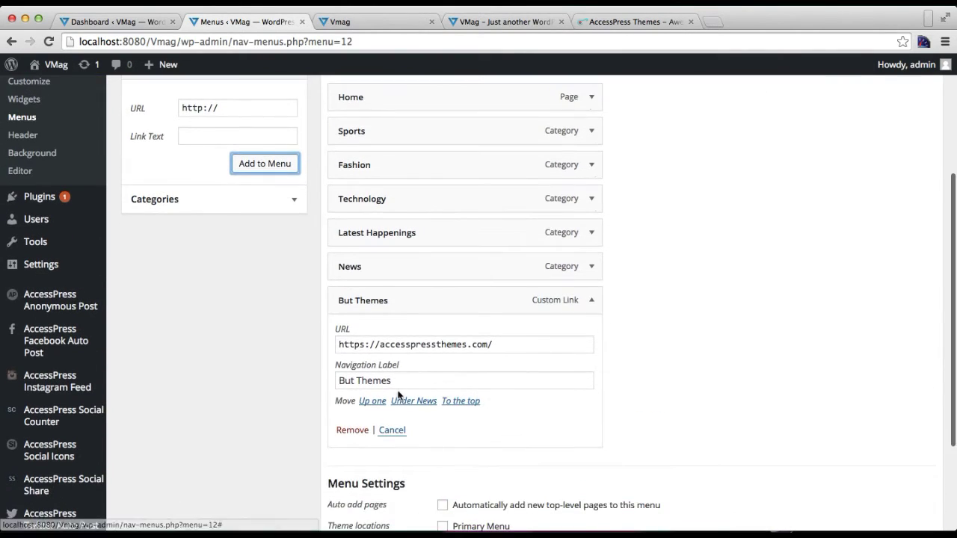
pyautogui.click(353, 383)
pyautogui.press('BackSpace')
pyautogui.write('y')
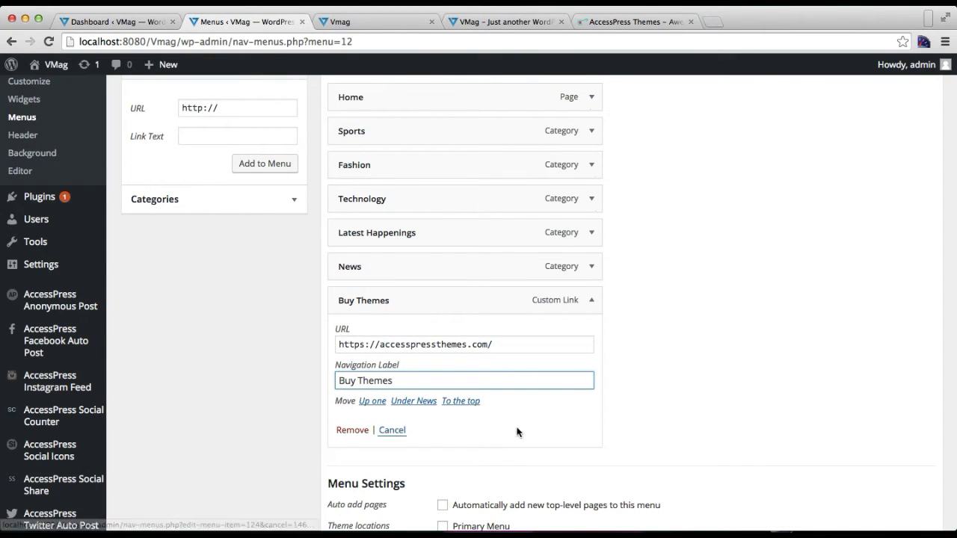
pyautogui.scroll(-5, 598, 438)
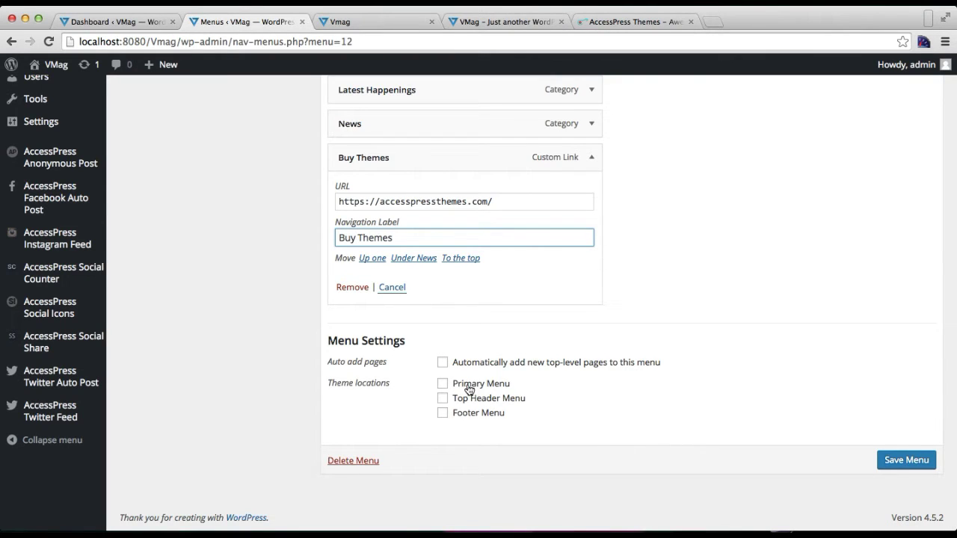
# - Collapse the Buy Themes item, tick the Primary Menu location and save the menu
pyautogui.click(392, 287)
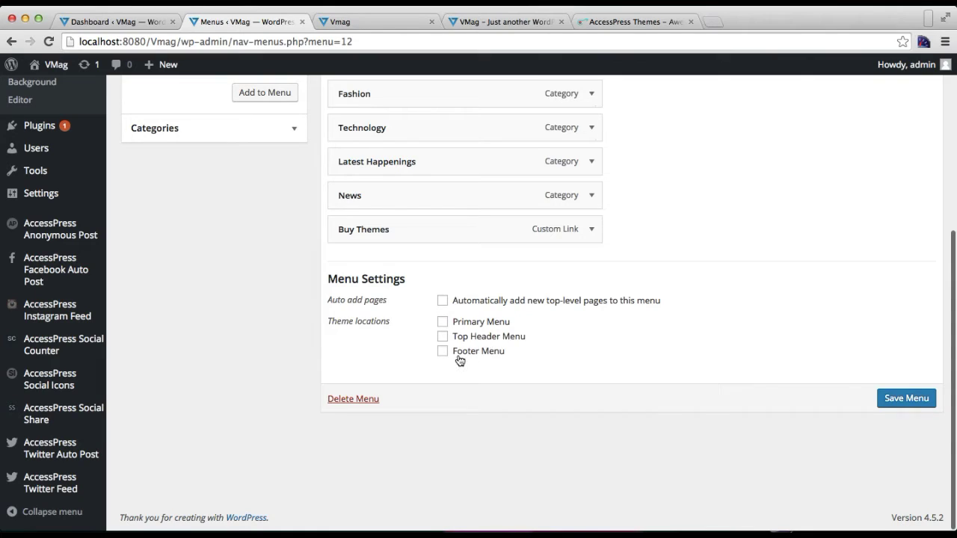
pyautogui.click(443, 322)
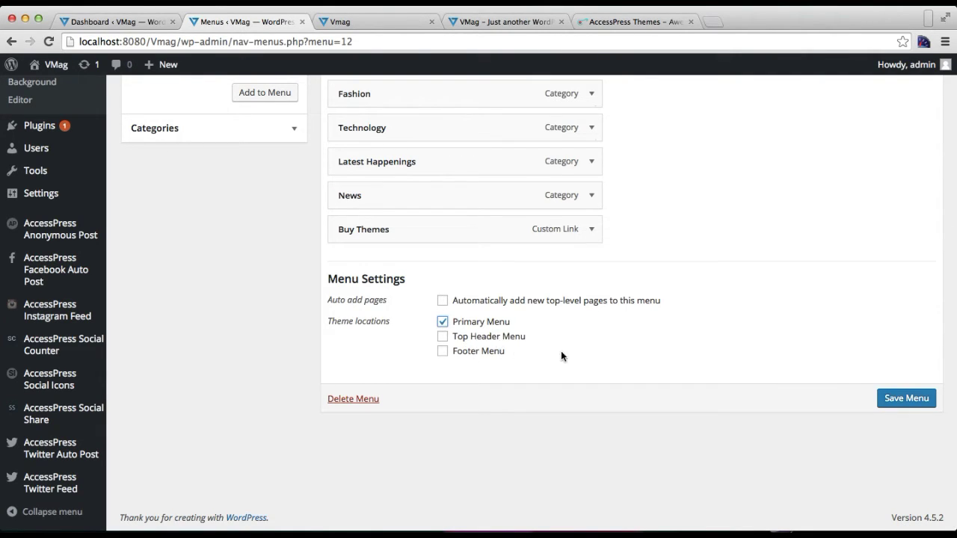
pyautogui.click(890, 400)
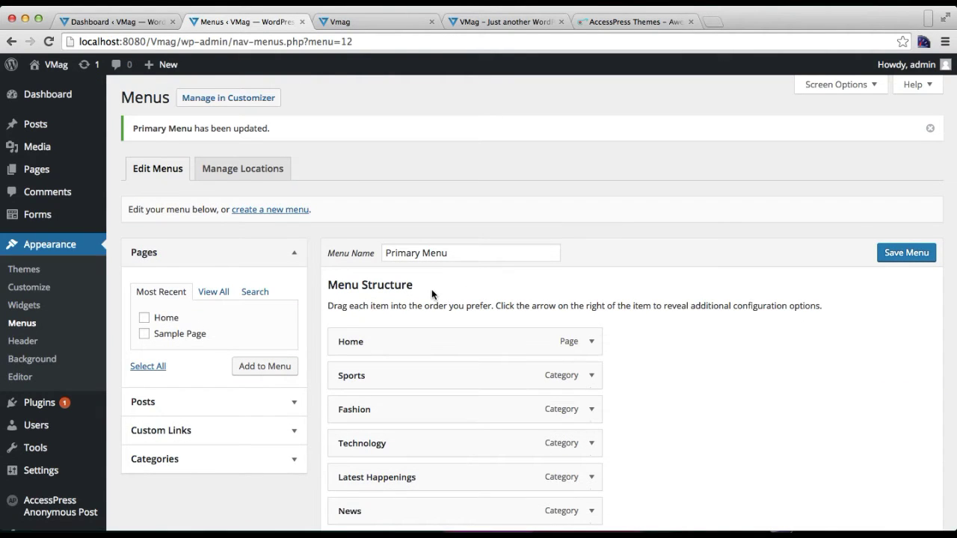
# - Open the live VMag site at localhost:8080/Vmag/ in a new browser tab
pyautogui.moveTo(45, 71)
pyautogui.rightClick(49, 90)
pyautogui.click(61, 92)
pyautogui.click(397, 27)
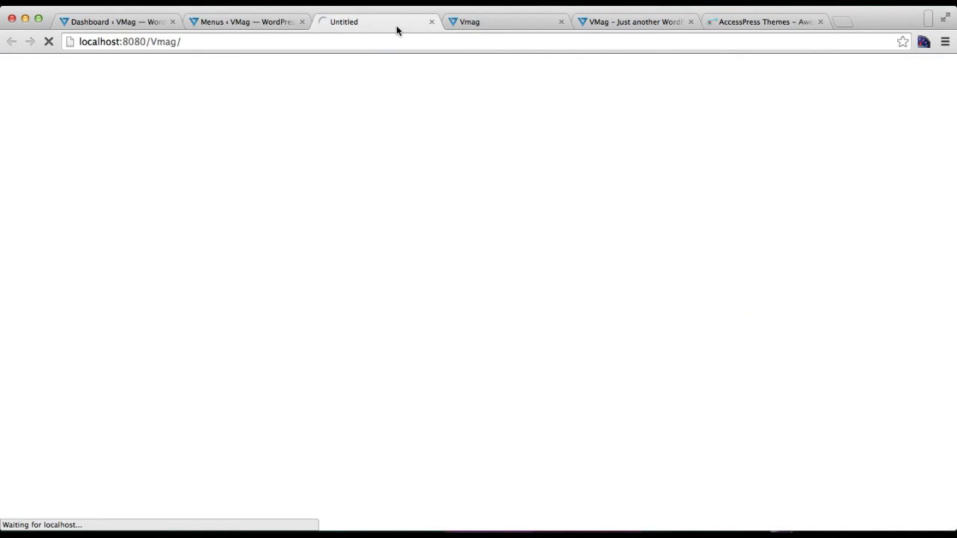
pyautogui.click(371, 36)
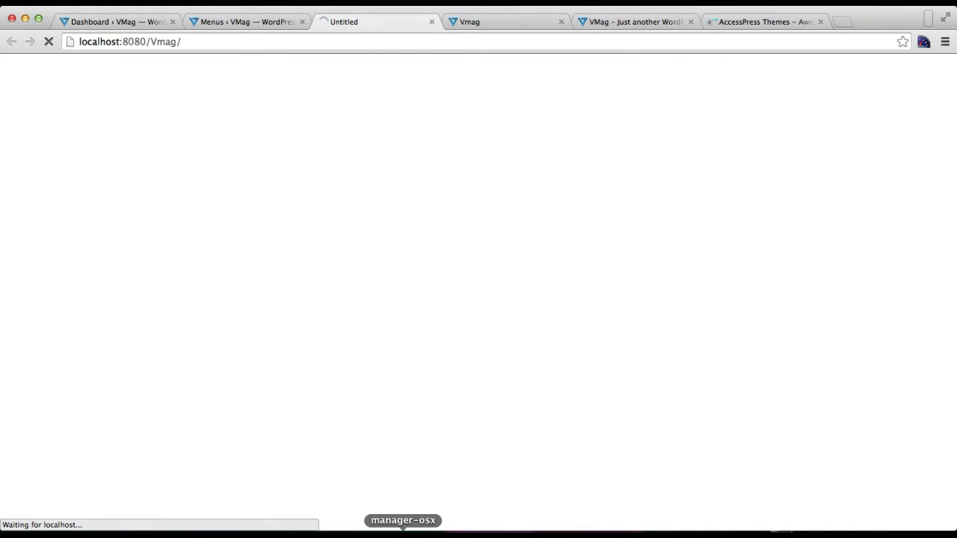
# - Check the Bitnami MAMP Stack server options in the Dock, then dismiss them
pyautogui.click(403, 534)
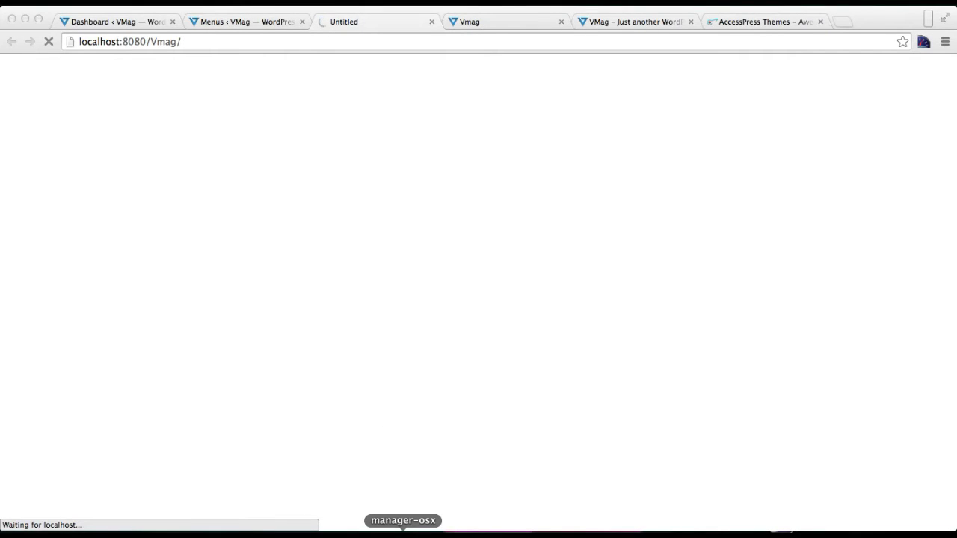
pyautogui.rightClick(403, 532)
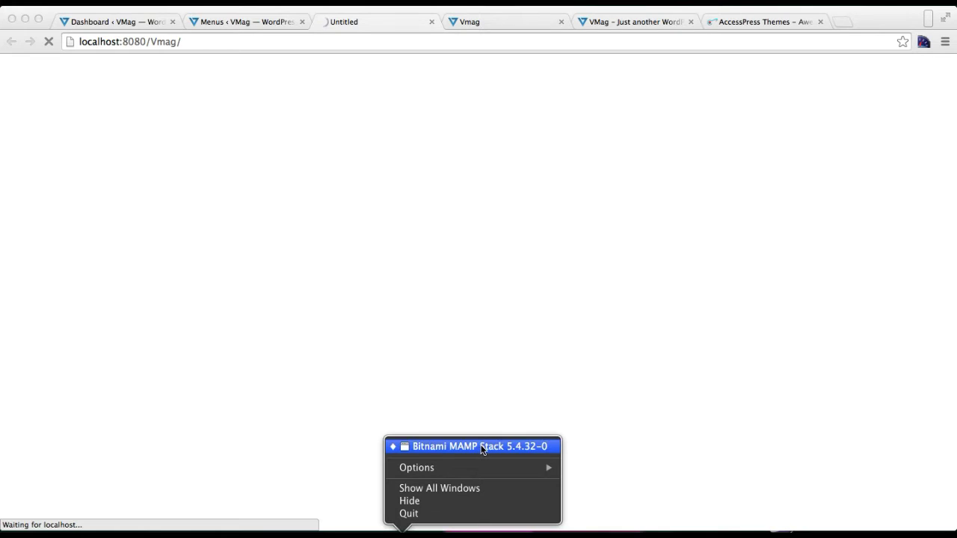
pyautogui.click(523, 374)
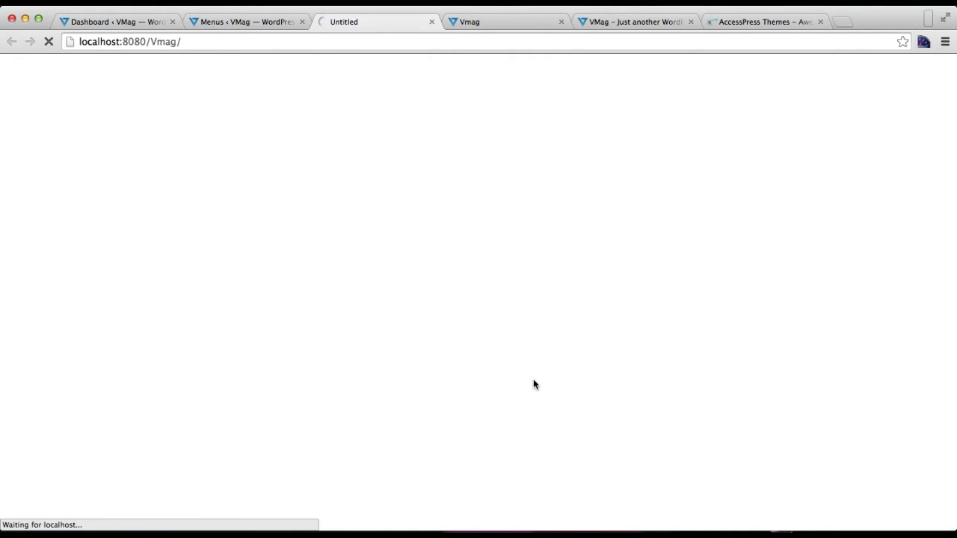
# - Check the Ncell Connect connection status, then minimize its window
pyautogui.click(627, 533)
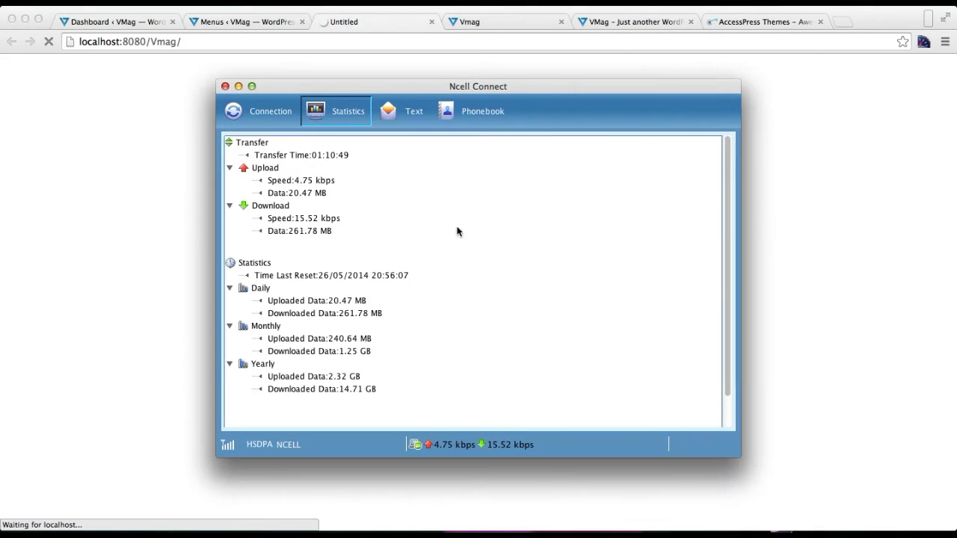
pyautogui.click(274, 112)
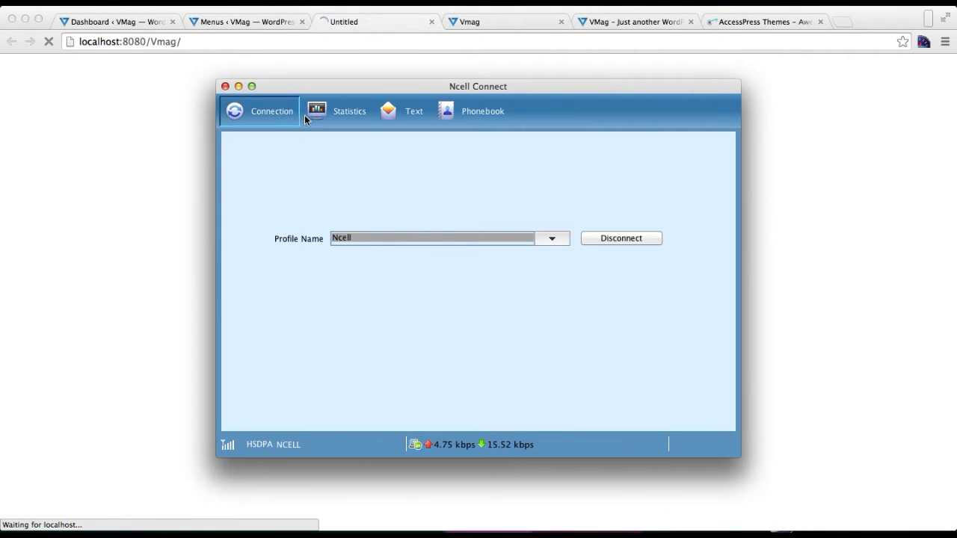
pyautogui.click(238, 86)
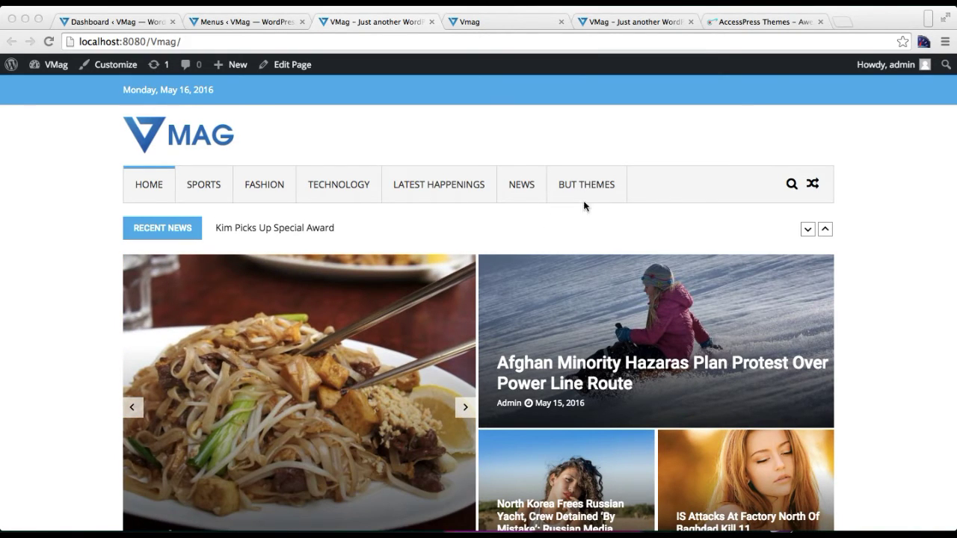
# - Look over the VMag homepage navigation, then go back to the WordPress Menus page
pyautogui.scroll(-2, 496, 220)
pyautogui.scroll(2, 496, 220)
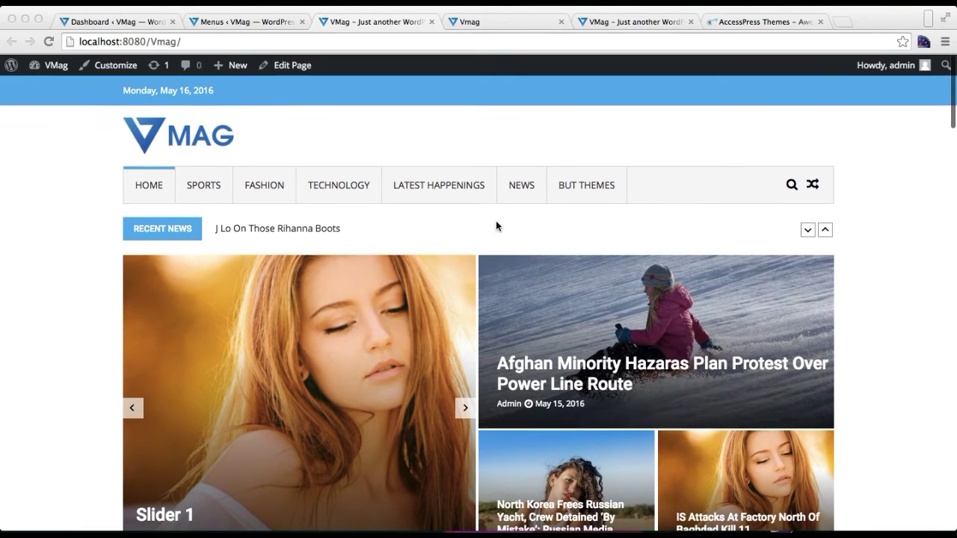
pyautogui.click(244, 29)
pyautogui.scroll(-5, 363, 380)
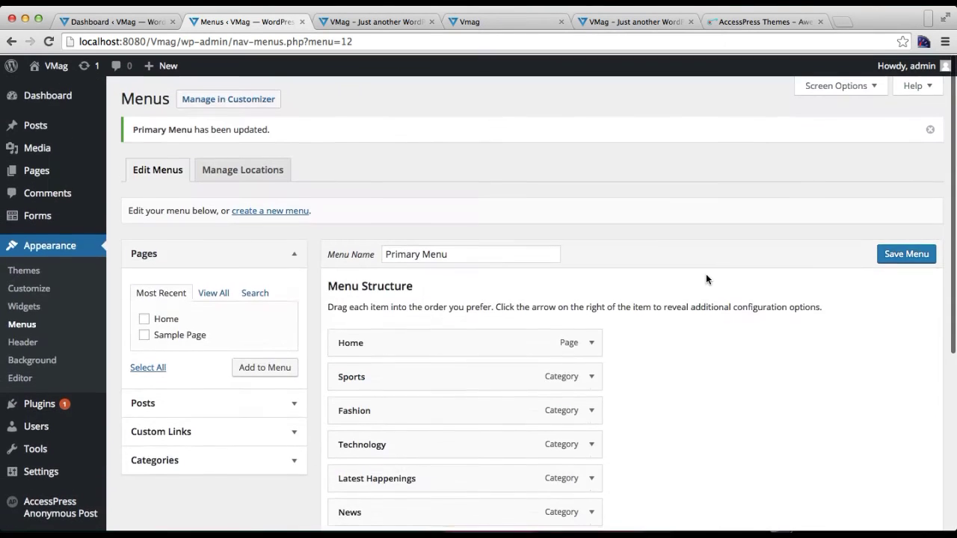
# - Create a new menu named 'Footer menu'
pyautogui.click(292, 210)
pyautogui.click(423, 214)
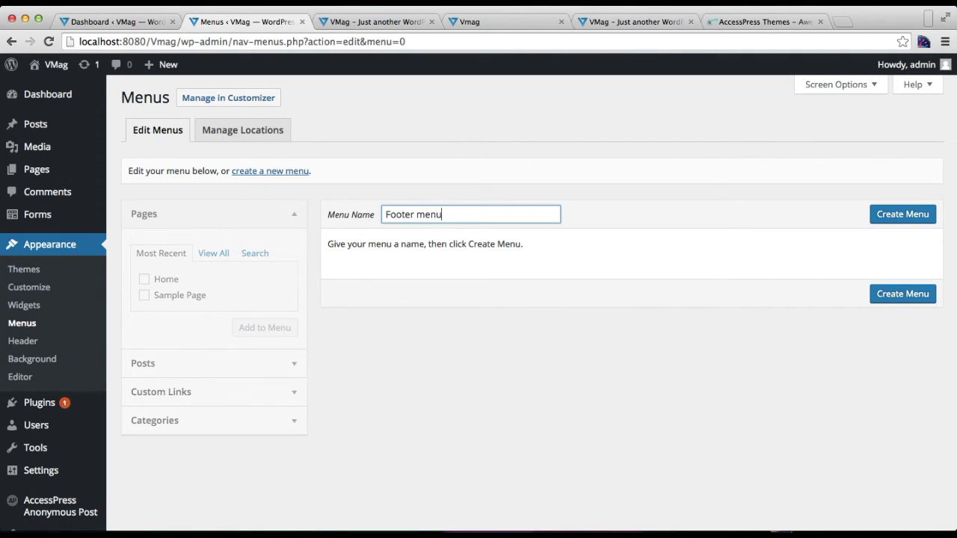
pyautogui.write('Footer menu')
pyautogui.click(884, 214)
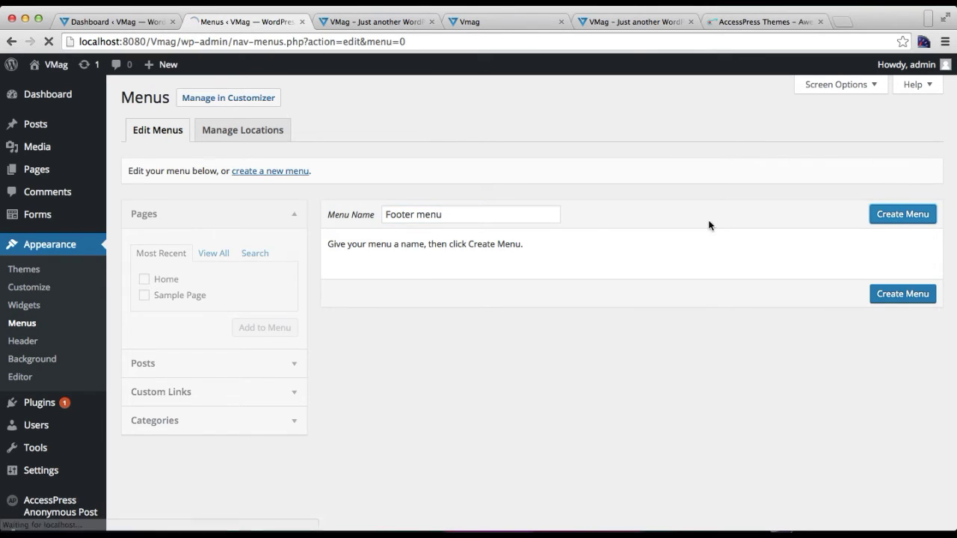
# - Add the Home page to Footer menu, then remove it again
pyautogui.scroll(-3, 284, 332)
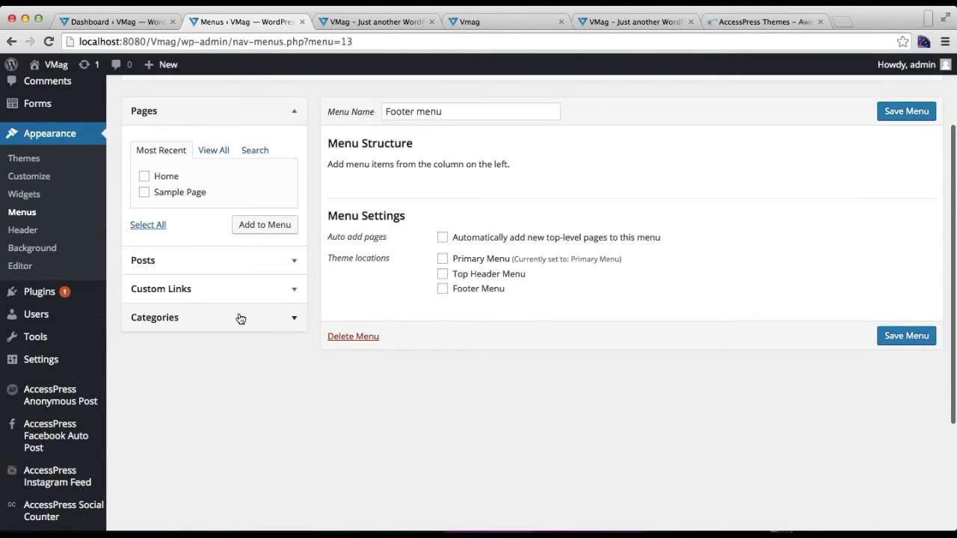
pyautogui.click(144, 176)
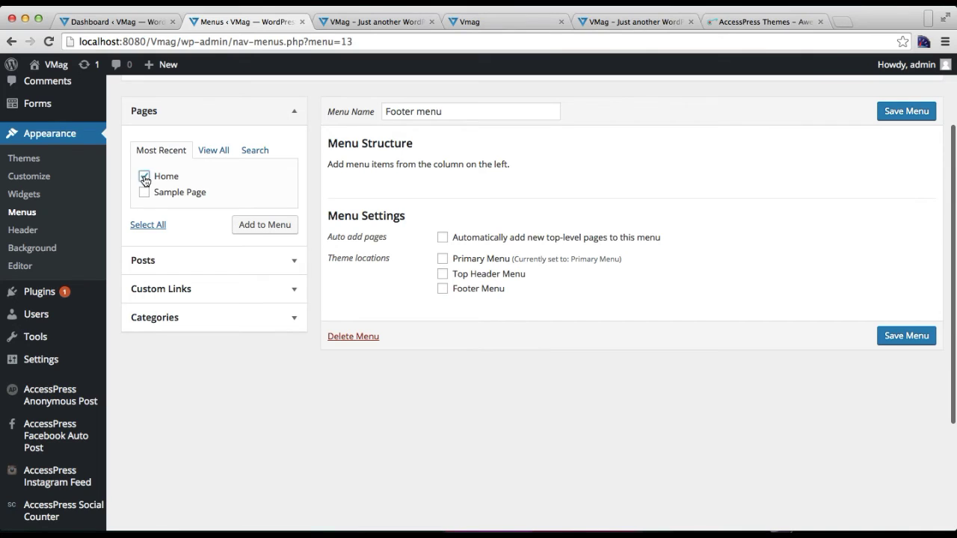
pyautogui.click(266, 225)
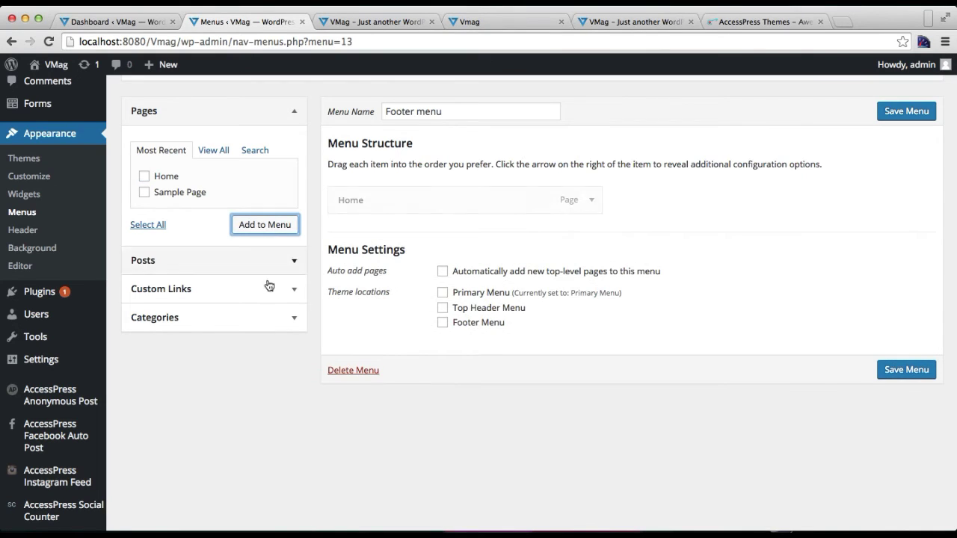
pyautogui.click(245, 318)
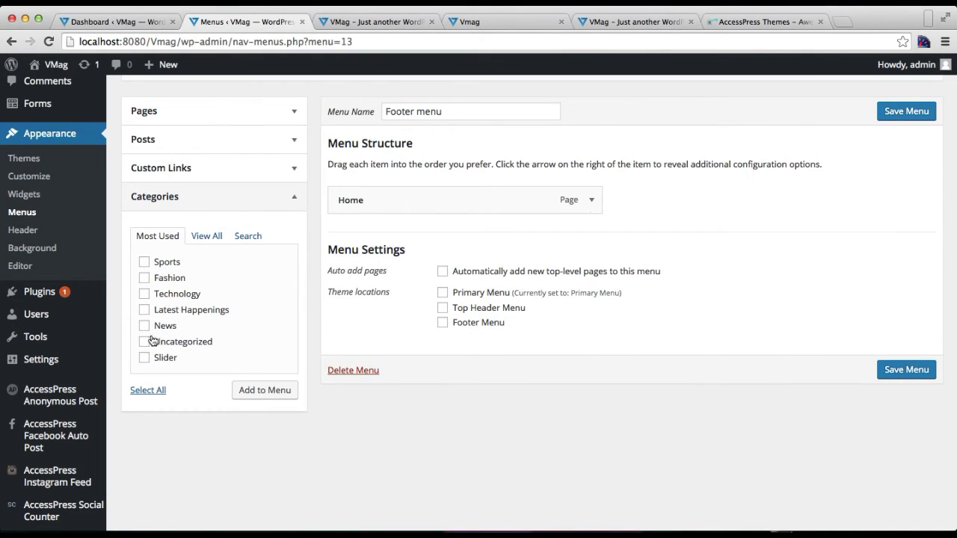
pyautogui.click(589, 199)
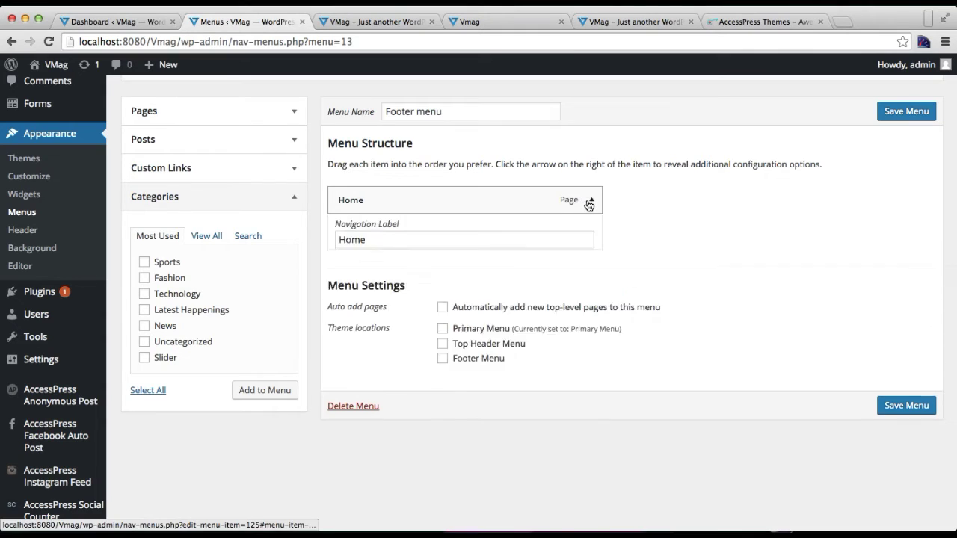
pyautogui.click(352, 301)
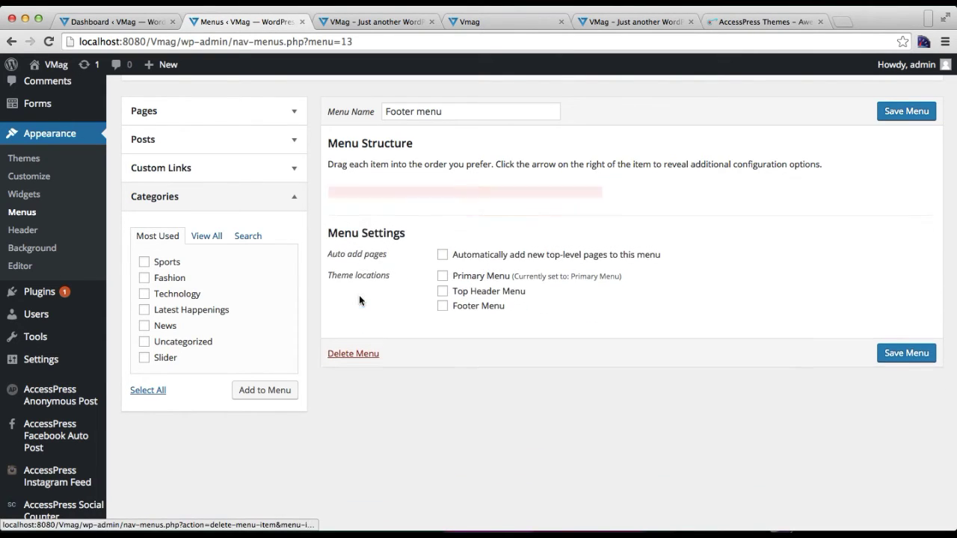
# - Add Sports, Fashion, Technology and News categories and save with Top Header and Footer locations
pyautogui.click(145, 261)
pyautogui.click(144, 278)
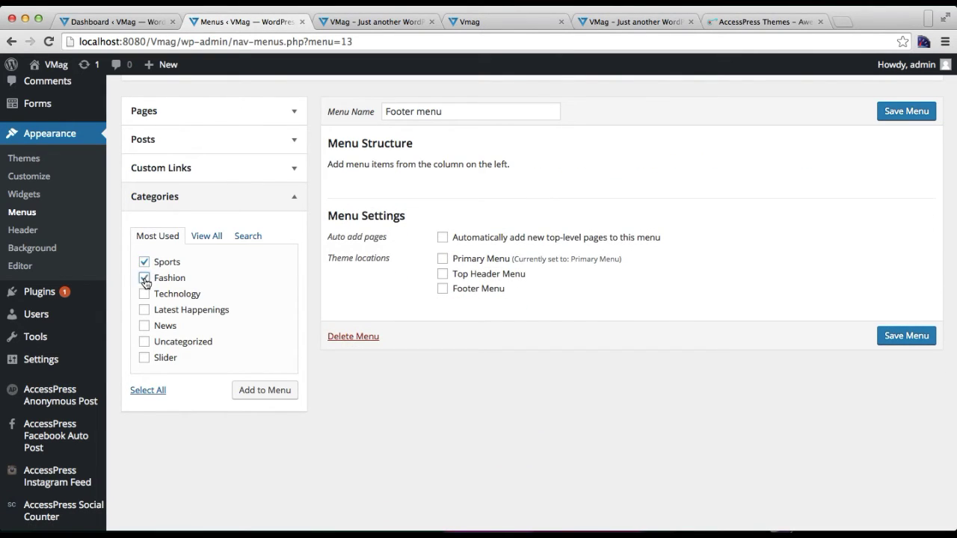
pyautogui.click(144, 294)
pyautogui.click(144, 326)
pyautogui.click(145, 311)
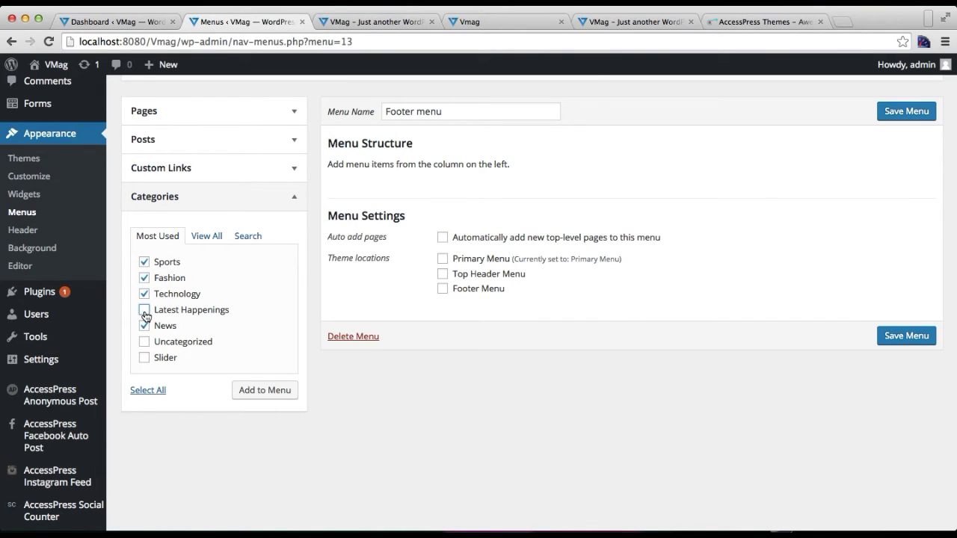
pyautogui.click(265, 392)
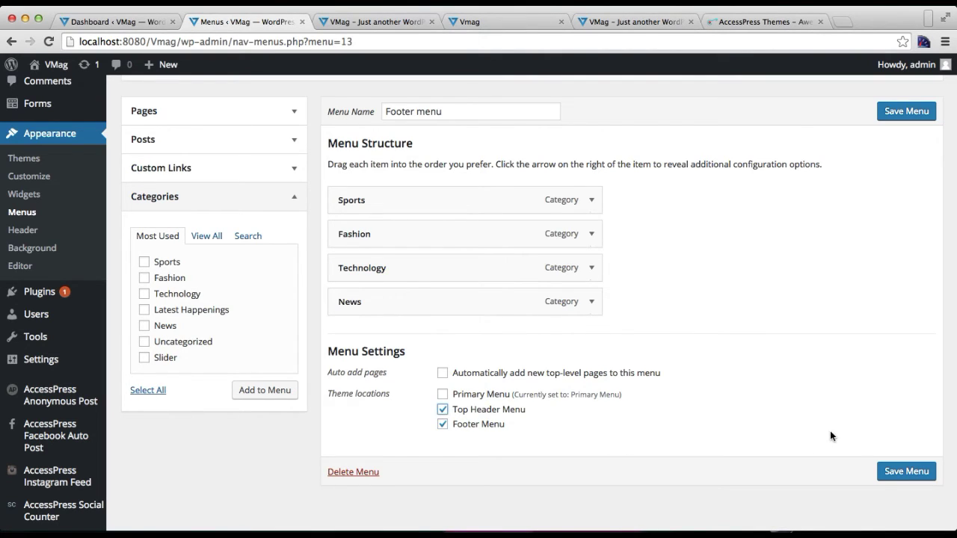
pyautogui.click(892, 477)
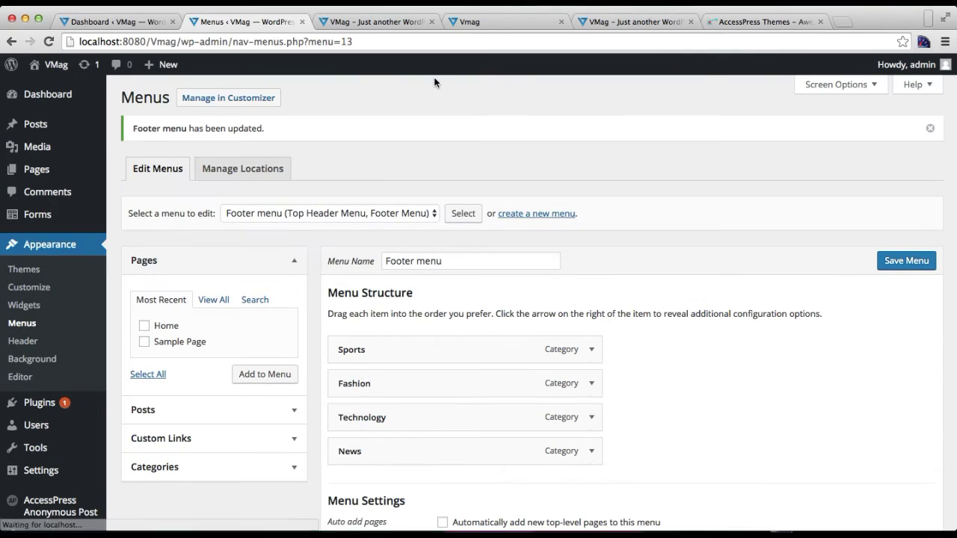
# - Reload the VMag homepage in its tab
pyautogui.click(374, 22)
pyautogui.click(384, 42)
pyautogui.press('Return')
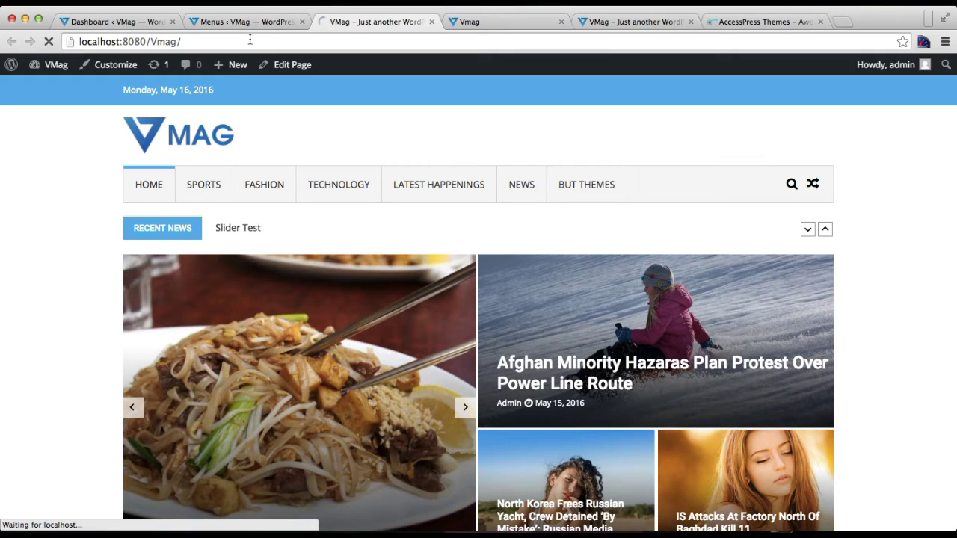
pyautogui.click(259, 41)
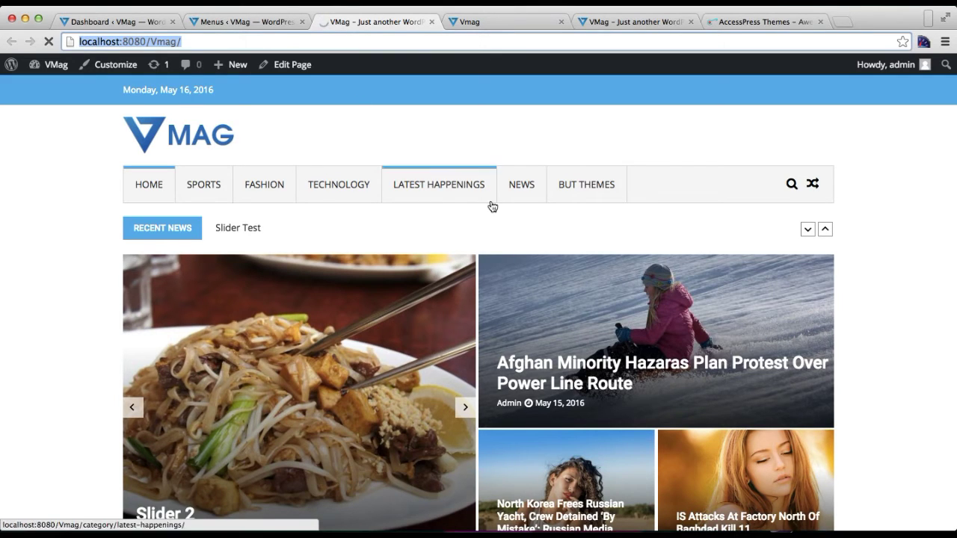
# - View the Ncell Connect data statistics, then minimize the window
pyautogui.click(624, 532)
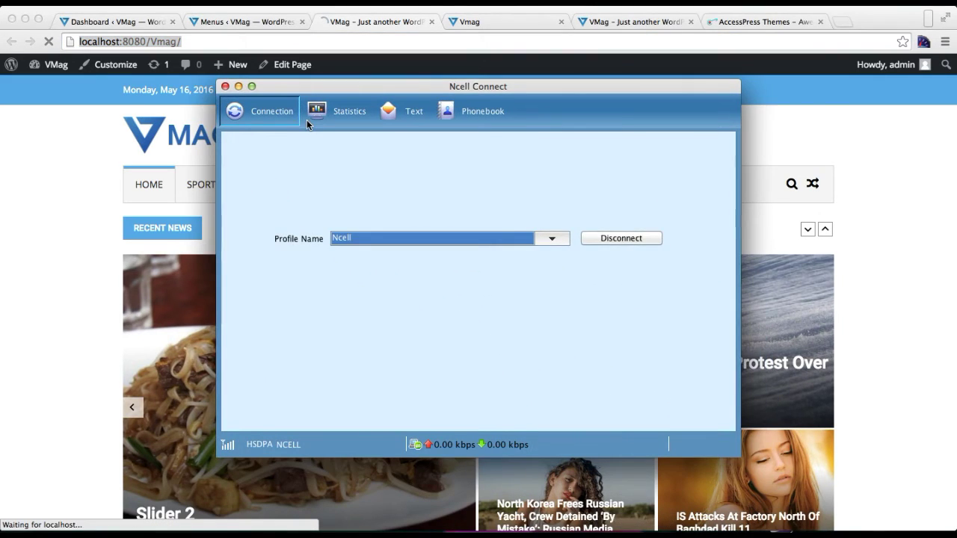
pyautogui.click(326, 114)
pyautogui.click(238, 86)
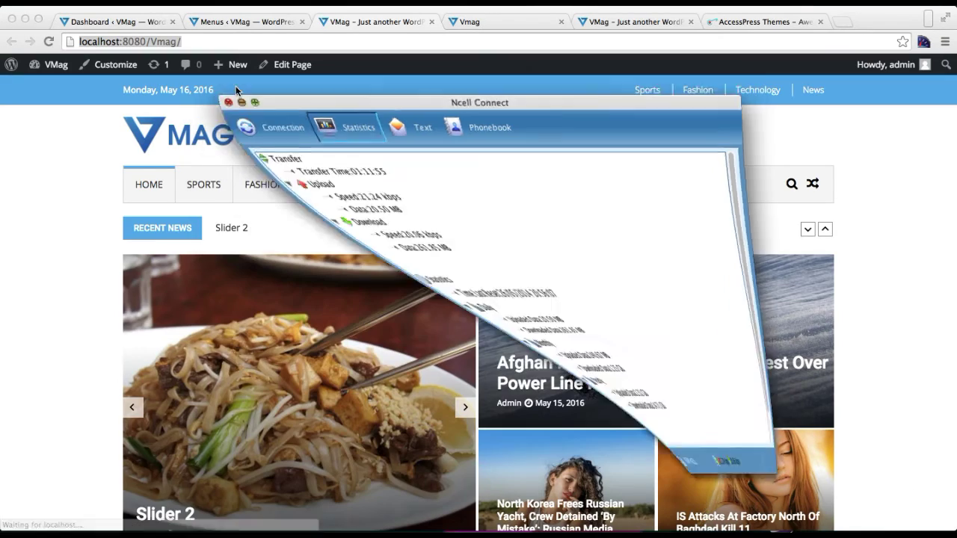
# - Scroll the homepage to check the top header and footer menus, then return to the Dashboard
pyautogui.scroll(-2, 890, 377)
pyautogui.scroll(3, 890, 377)
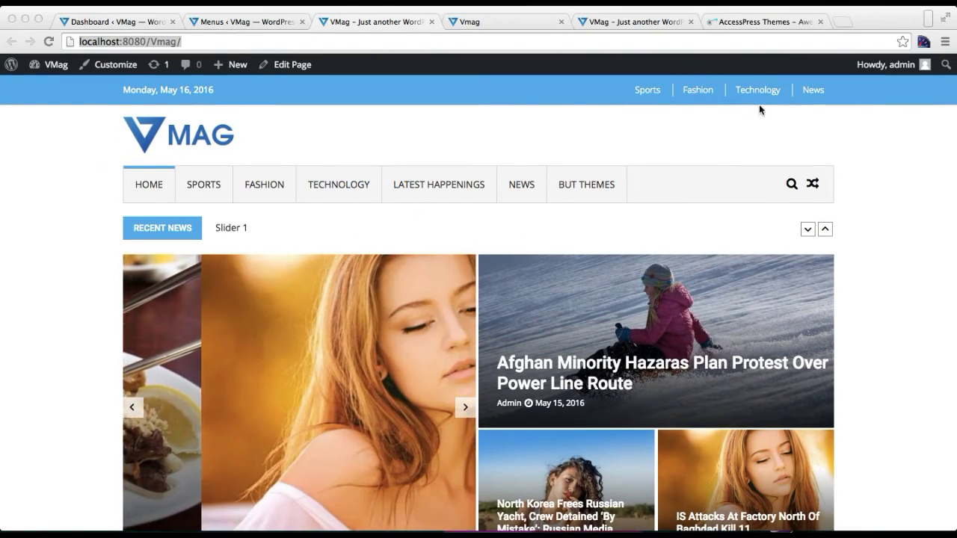
pyautogui.scroll(-20, 774, 238)
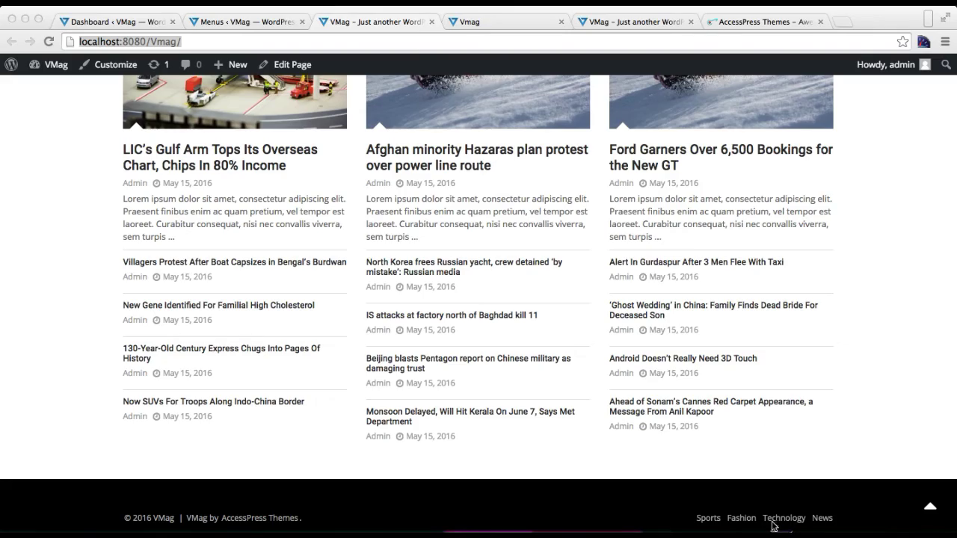
pyautogui.scroll(8, 741, 363)
pyautogui.scroll(-7, 740, 363)
pyautogui.scroll(-3, 740, 363)
pyautogui.scroll(20, 740, 358)
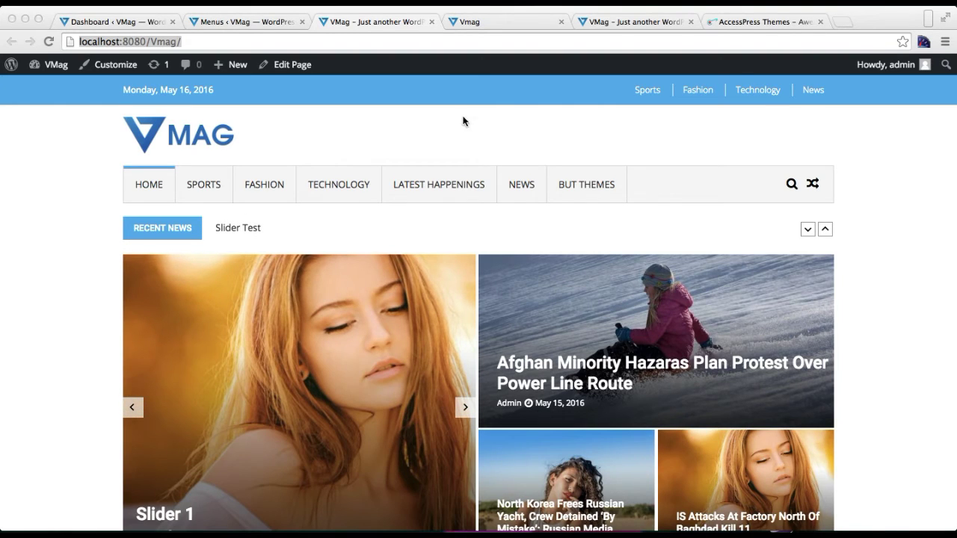
pyautogui.click(147, 23)
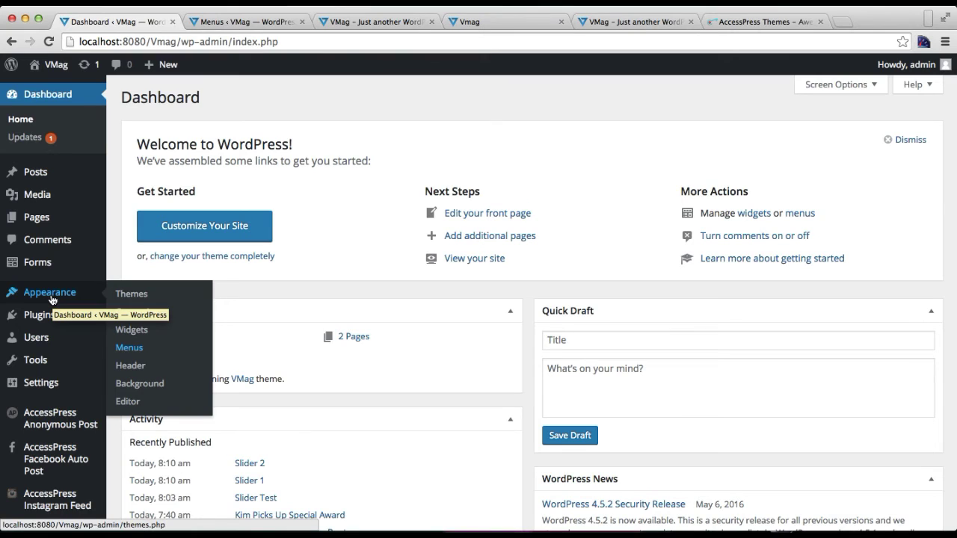
# - On the Widgets page, place the VMag: Leaderboard Ads (728x90) widget in Header Ads Area
pyautogui.click(133, 334)
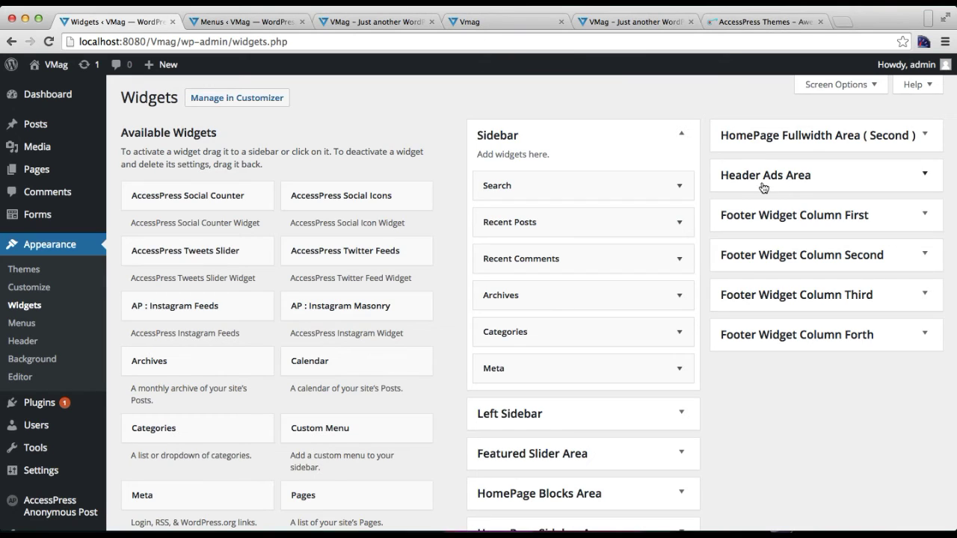
pyautogui.click(814, 182)
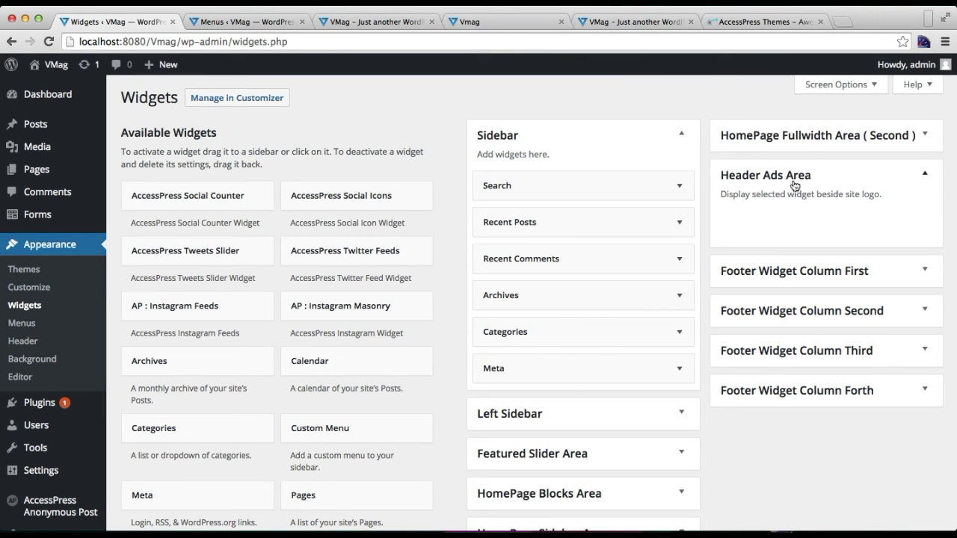
pyautogui.scroll(-11, 377, 375)
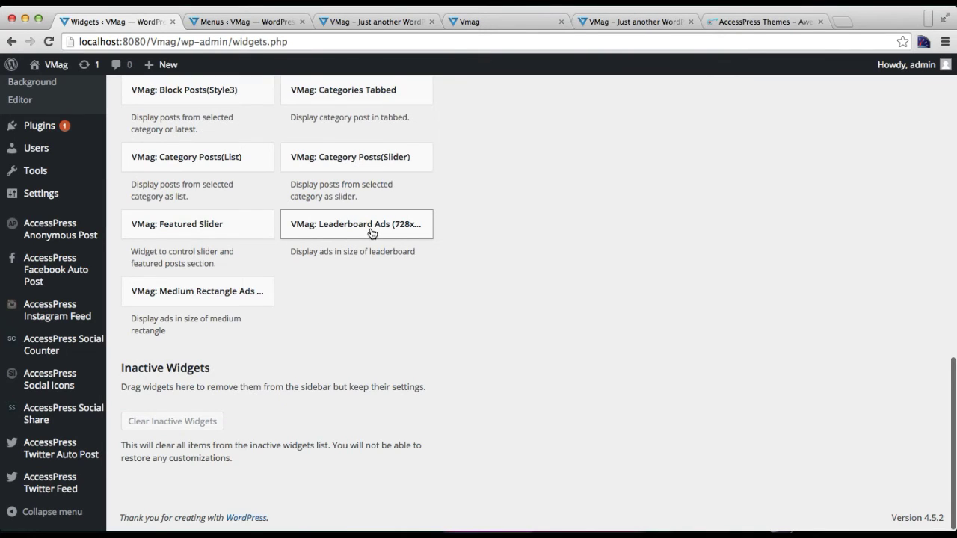
pyautogui.click(371, 233)
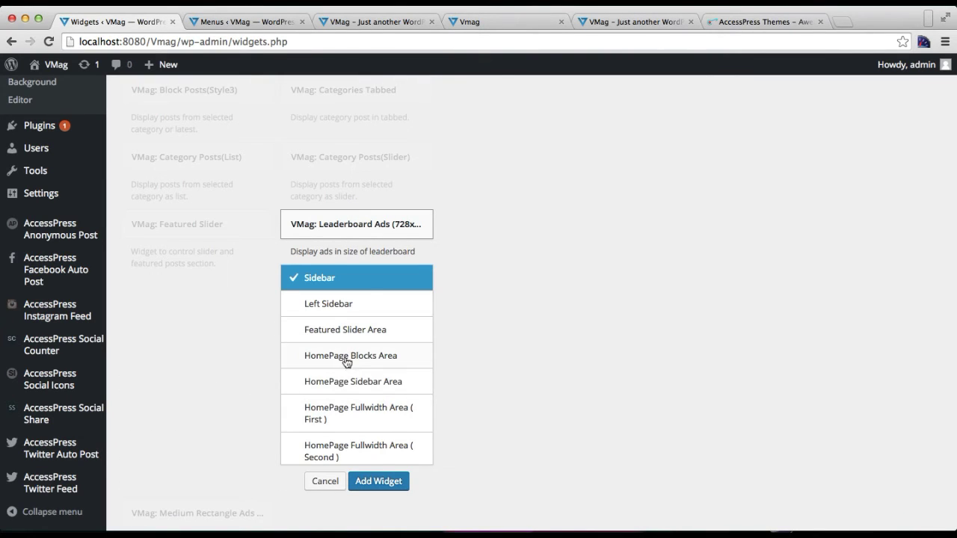
pyautogui.scroll(-3, 359, 375)
pyautogui.click(354, 334)
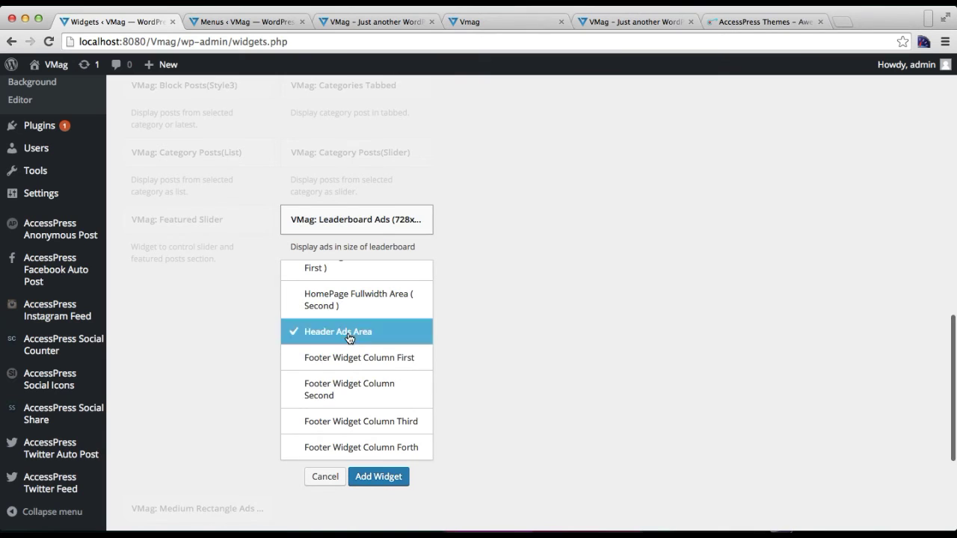
pyautogui.click(378, 477)
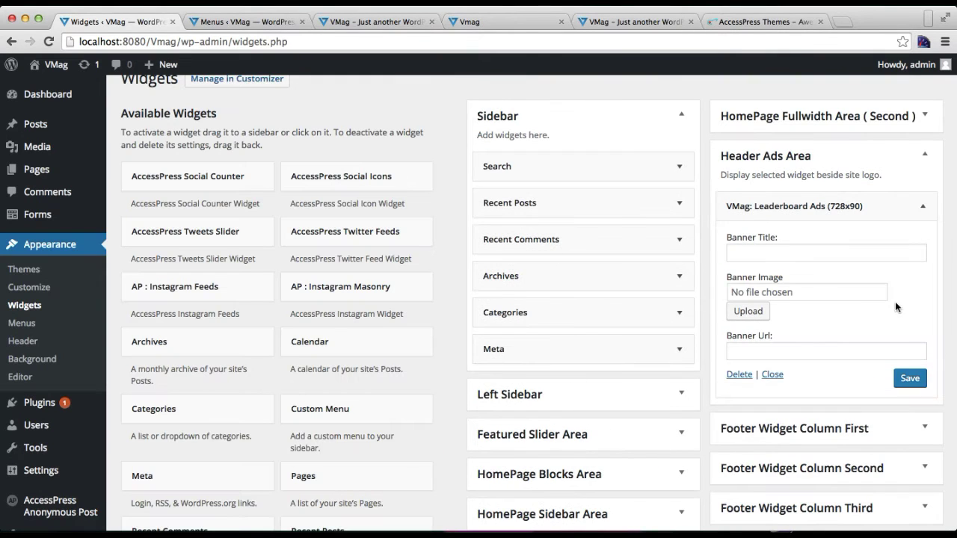
# - Set the Leaderboard Ads banner image to the VMag 'Find out more' banner from the media library
pyautogui.click(799, 254)
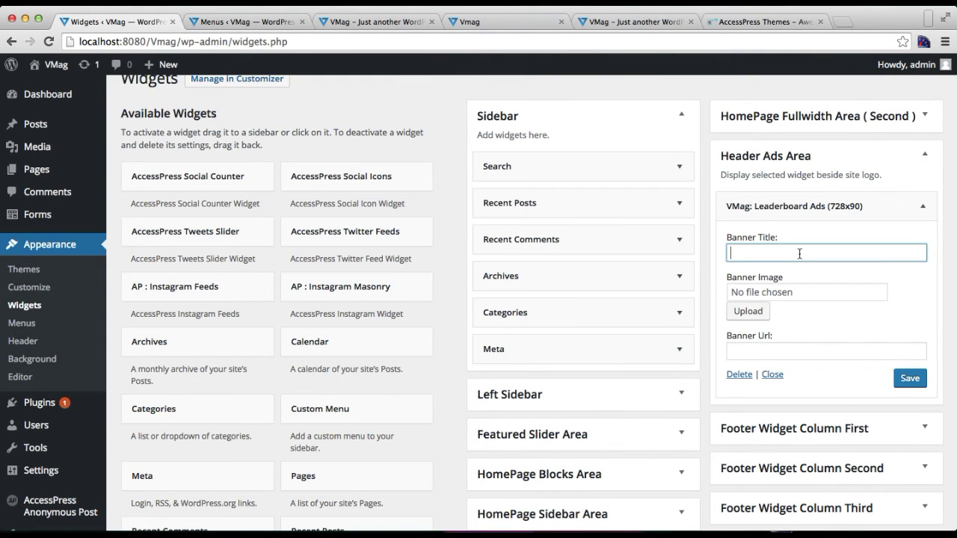
pyautogui.click(748, 311)
pyautogui.scroll(-1, 474, 320)
pyautogui.scroll(-10, 474, 320)
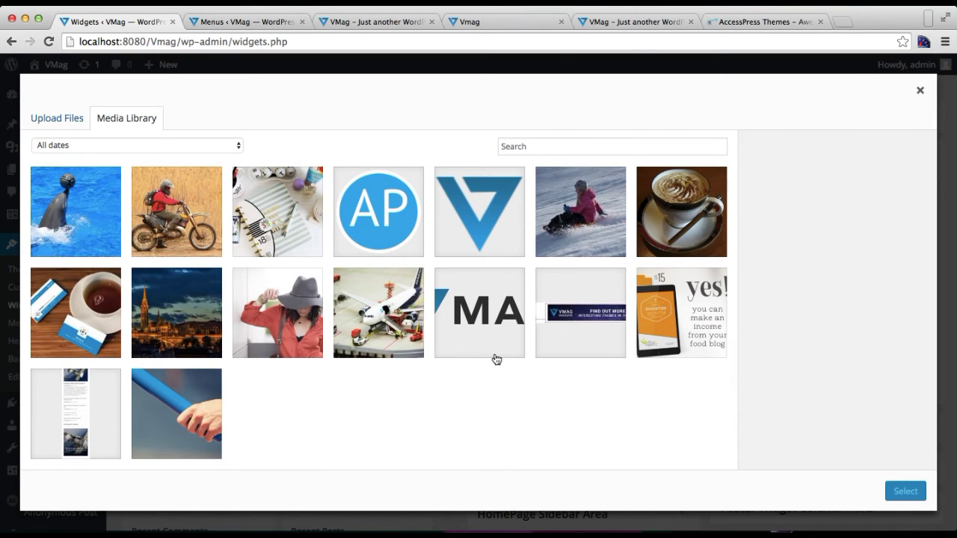
pyautogui.click(593, 311)
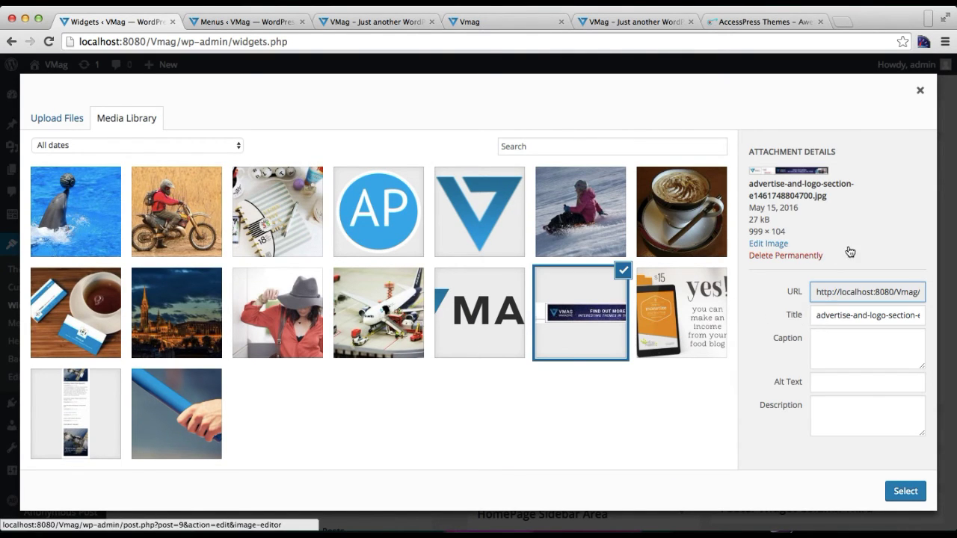
pyautogui.click(901, 491)
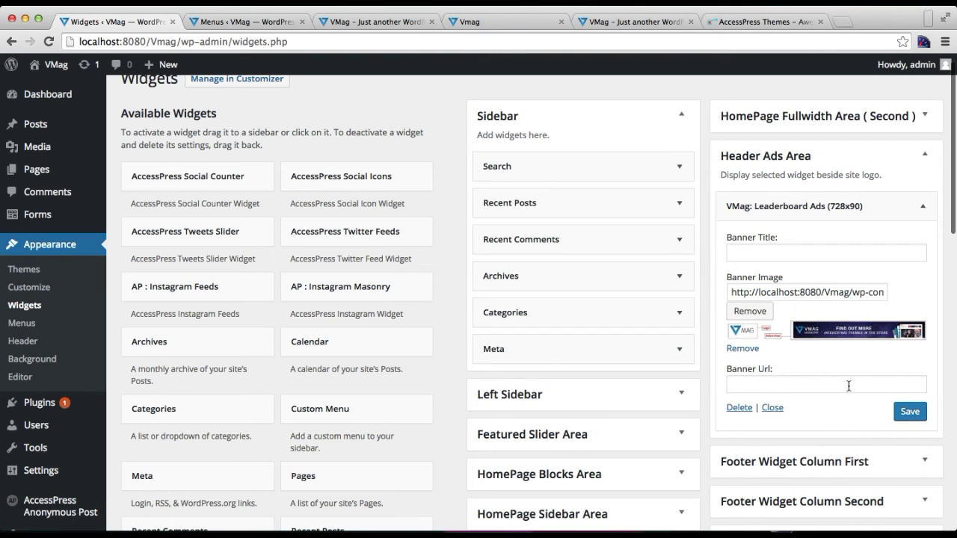
pyautogui.click(783, 382)
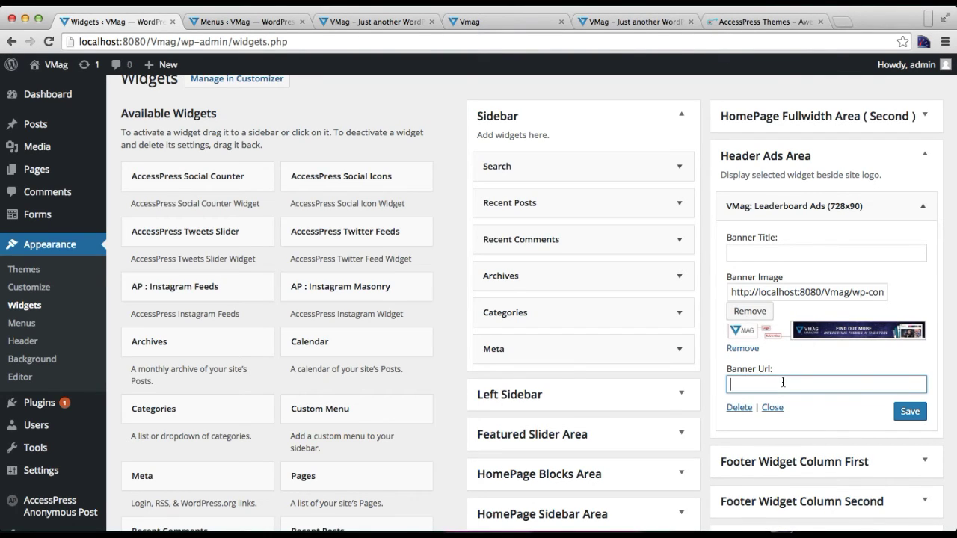
pyautogui.click(736, 24)
pyautogui.doubleClick(715, 37)
pyautogui.click(715, 37)
pyautogui.press('super+c')
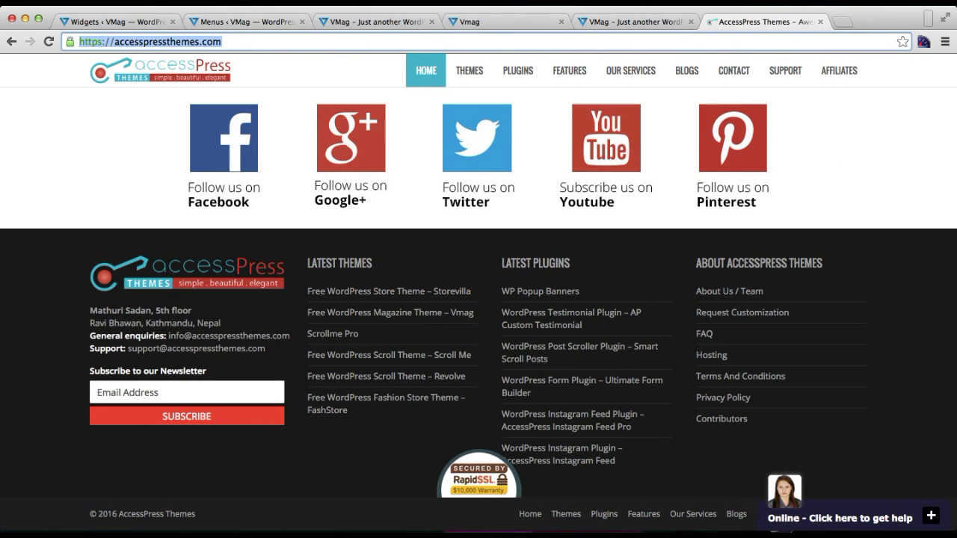
# - Paste the address as the widget's Banner Url, save the widget, and return to the VMag site
pyautogui.click(149, 22)
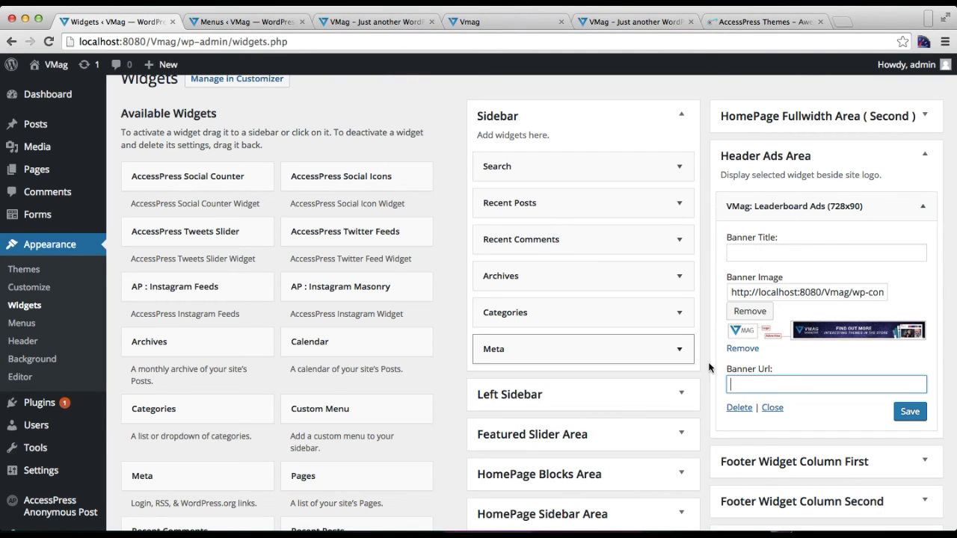
pyautogui.press('super+v')
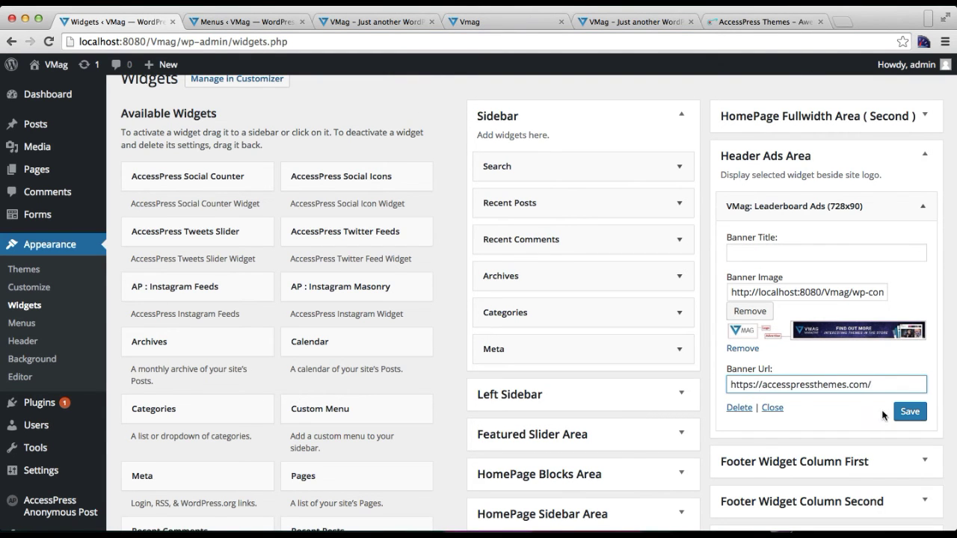
pyautogui.click(906, 412)
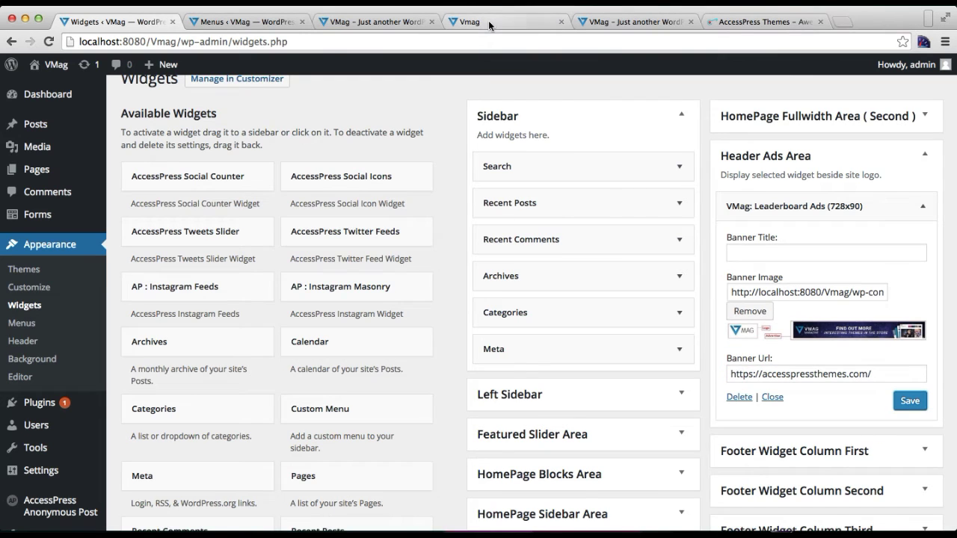
pyautogui.click(475, 21)
pyautogui.click(376, 22)
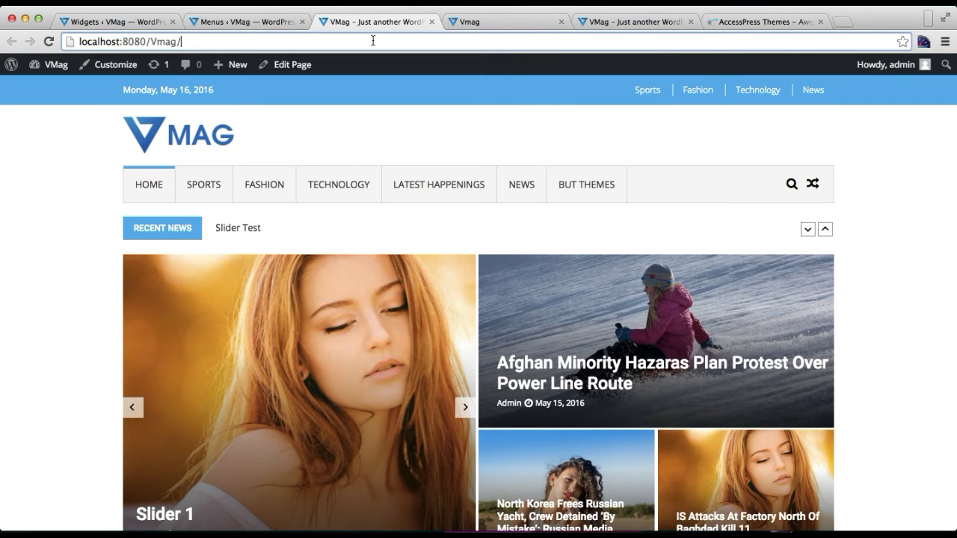
# - Reload the VMag front page and check the mobile connection details in Ncell Connect
pyautogui.press('Return')
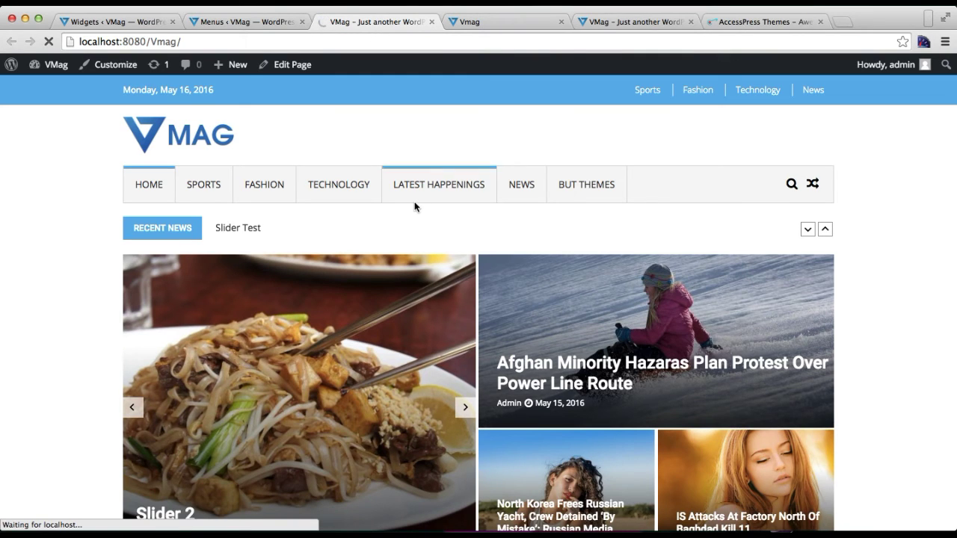
pyautogui.click(622, 534)
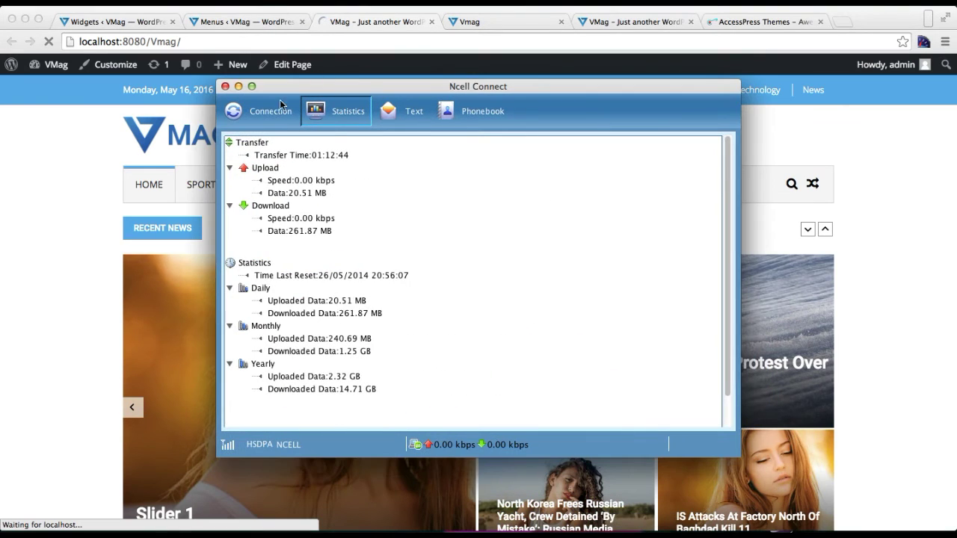
pyautogui.click(242, 99)
pyautogui.click(239, 87)
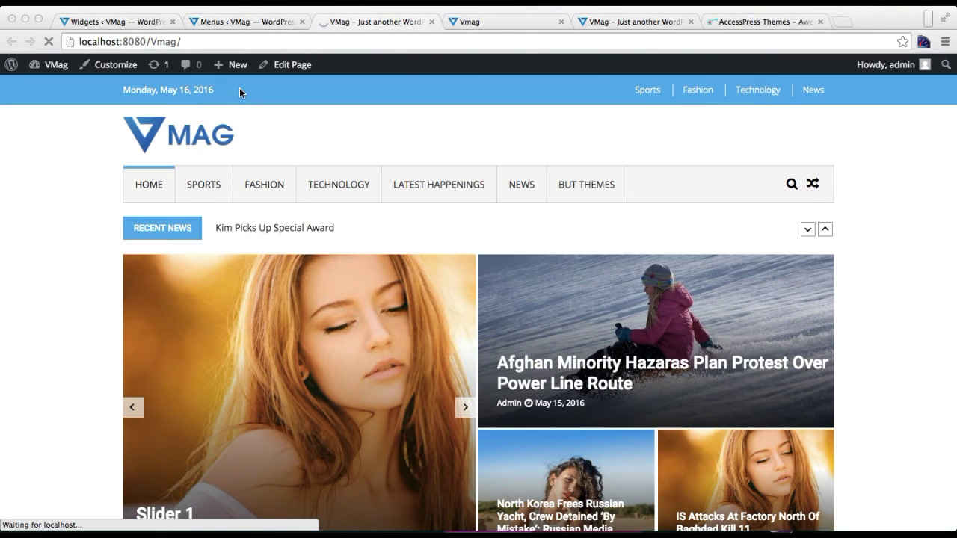
# - Reload the VMag front page again and scroll to confirm the header banner ad
pyautogui.click(330, 41)
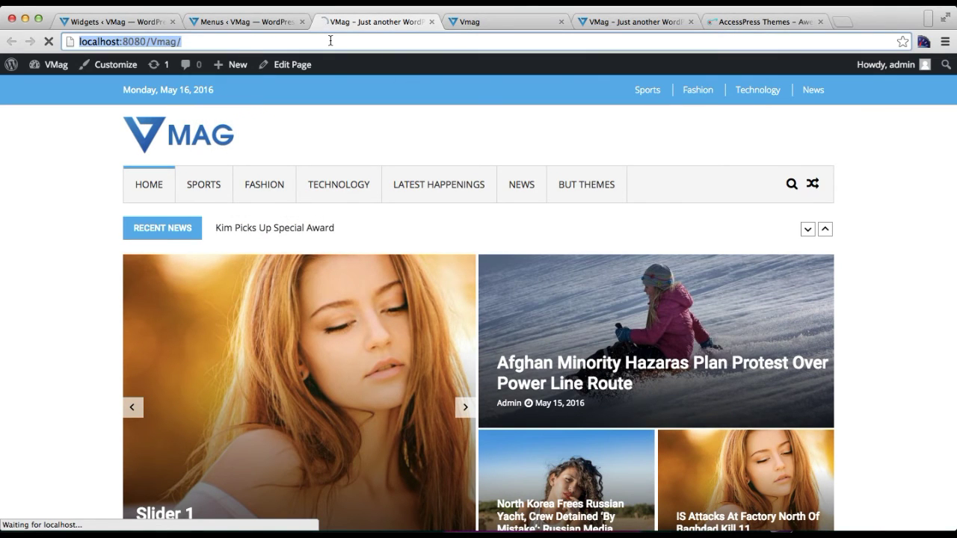
pyautogui.press('Return')
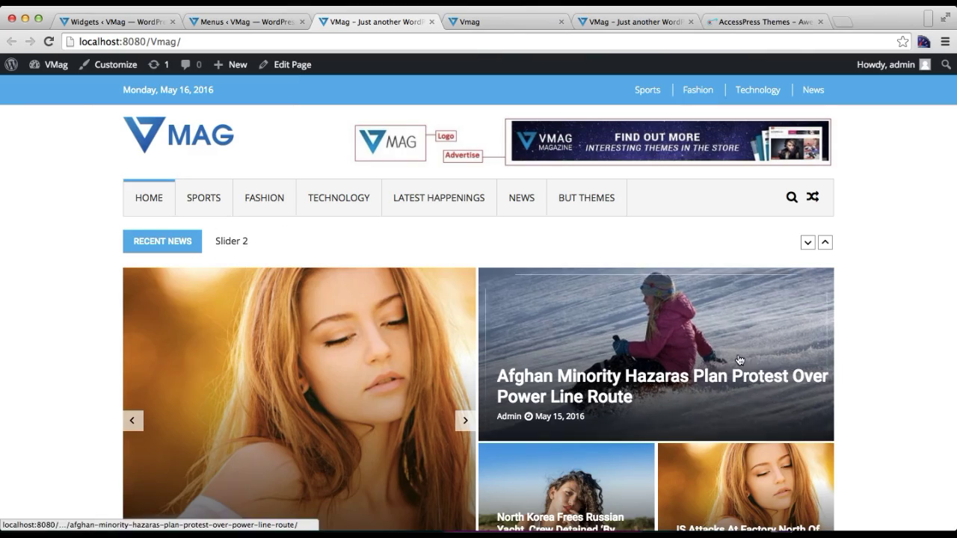
pyautogui.scroll(-15, 897, 354)
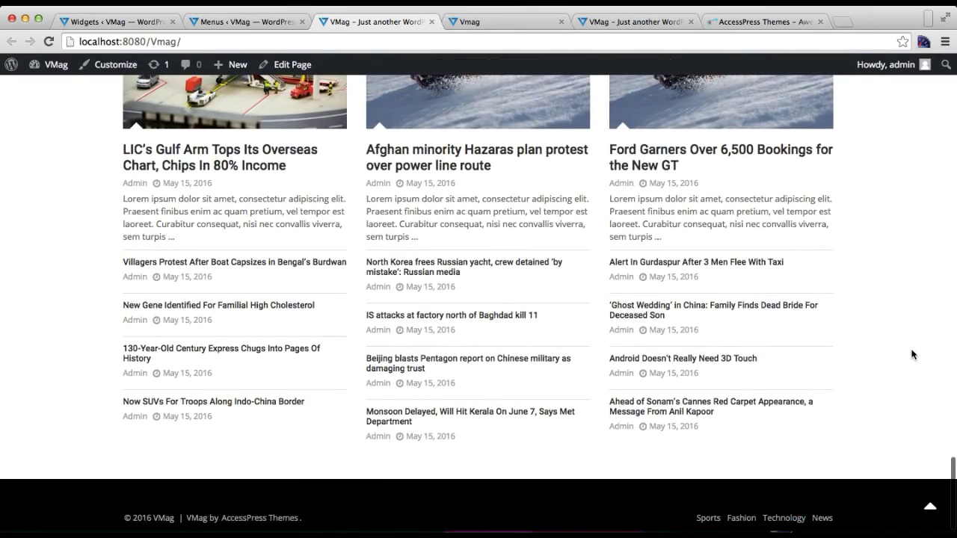
pyautogui.scroll(15, 912, 354)
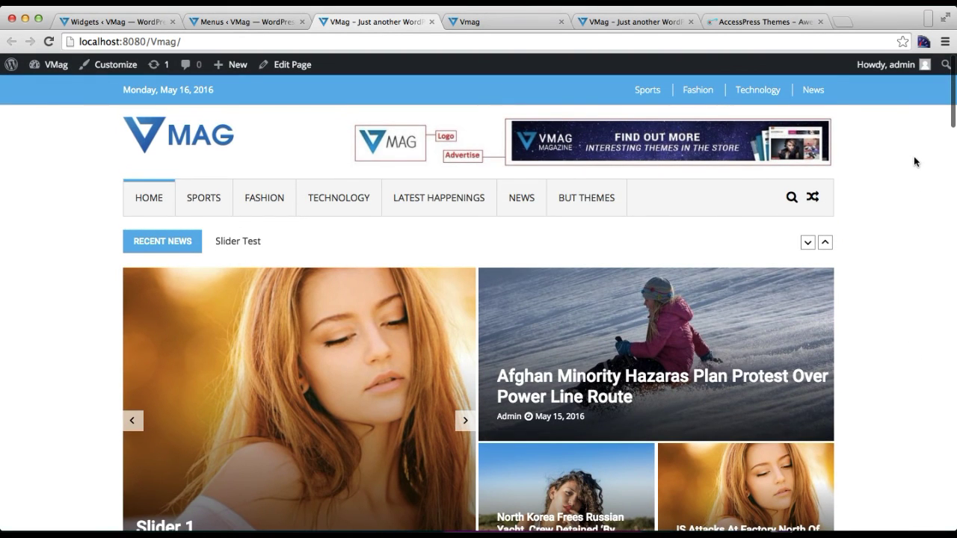